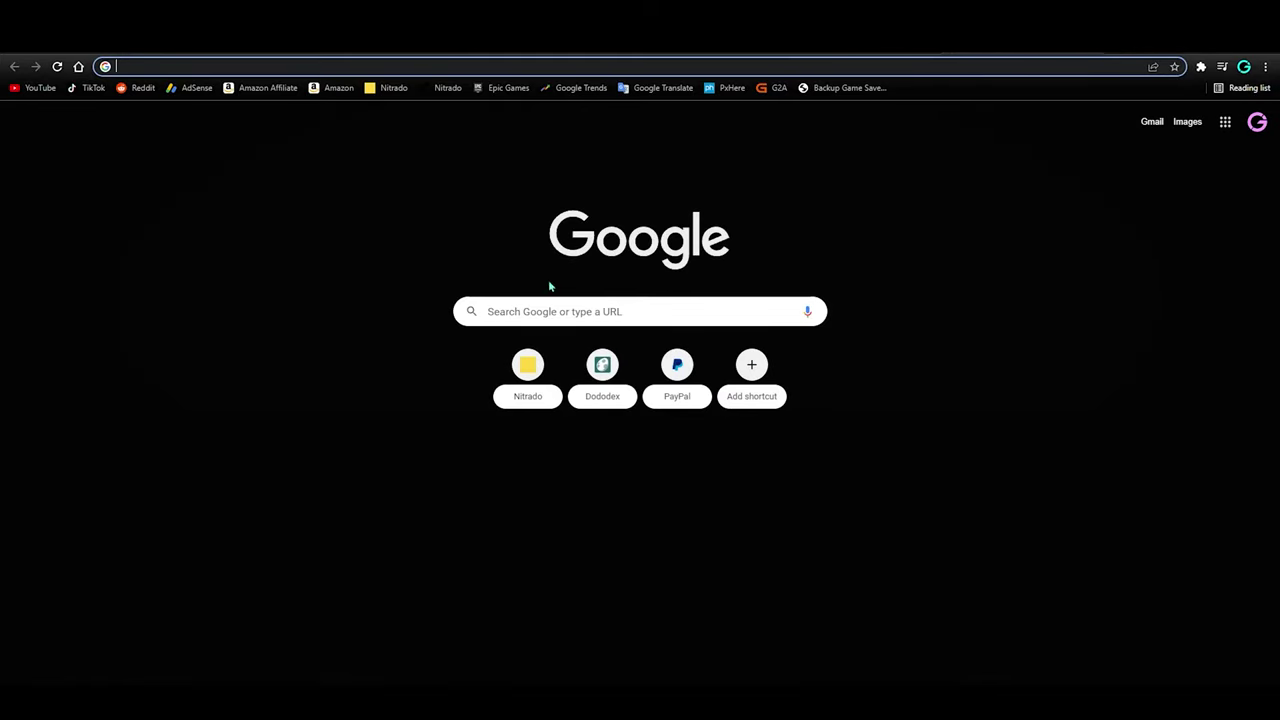
Search the web for filezilla and open the FileZilla Client download page on the official site.
type("filezilla")
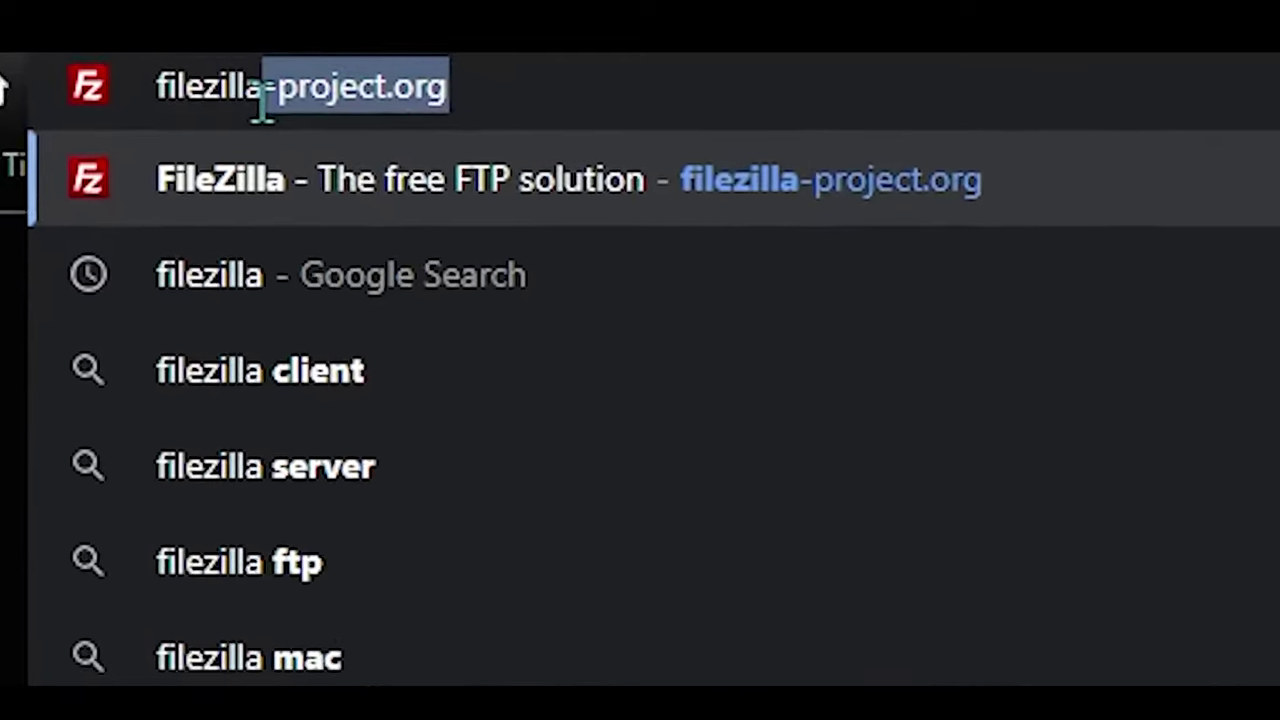
key("Delete")
key("Return")
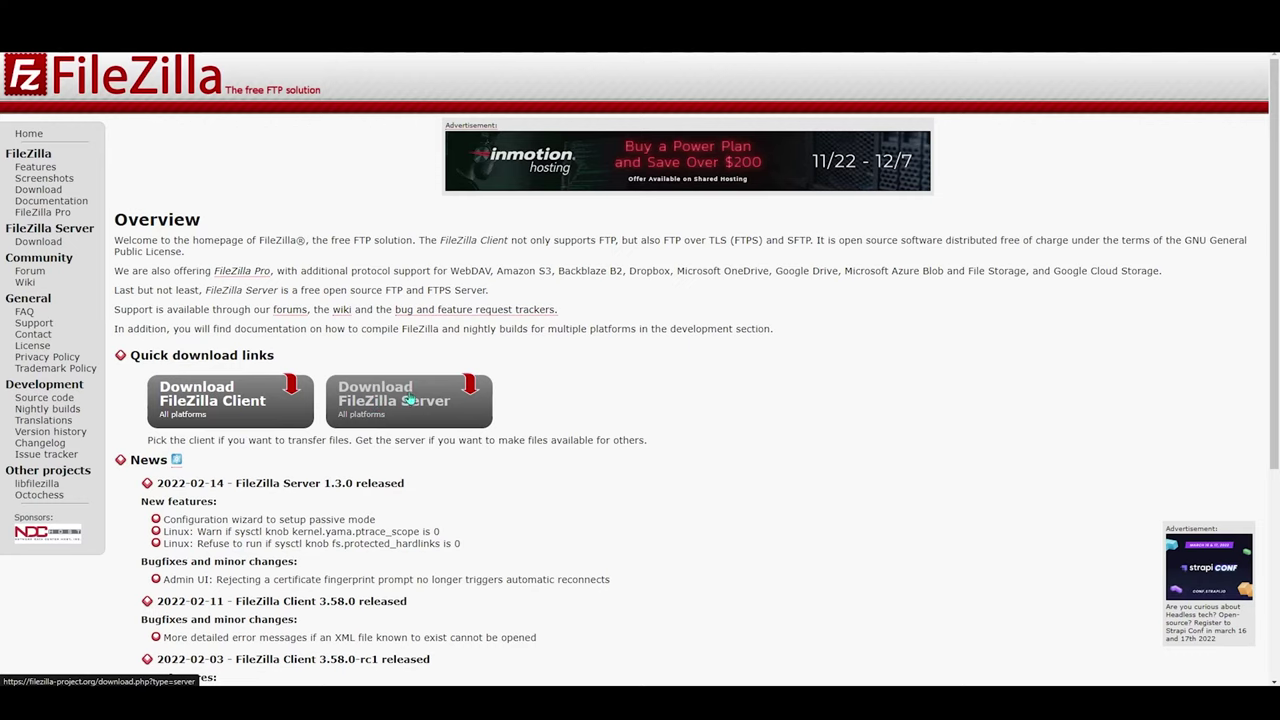
left_click(244, 407)
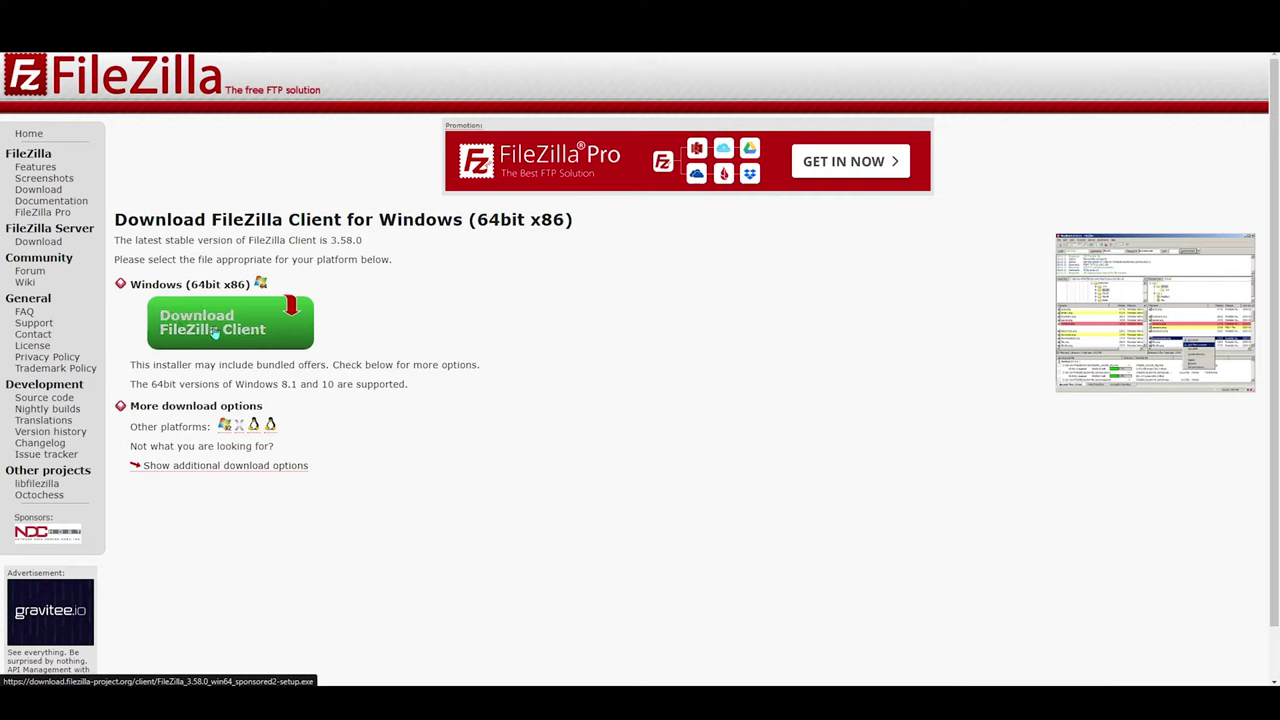
Request the standard free FileZilla Client installer for 64-bit Windows and cancel saving it.
double_click(334, 302)
left_click(295, 284)
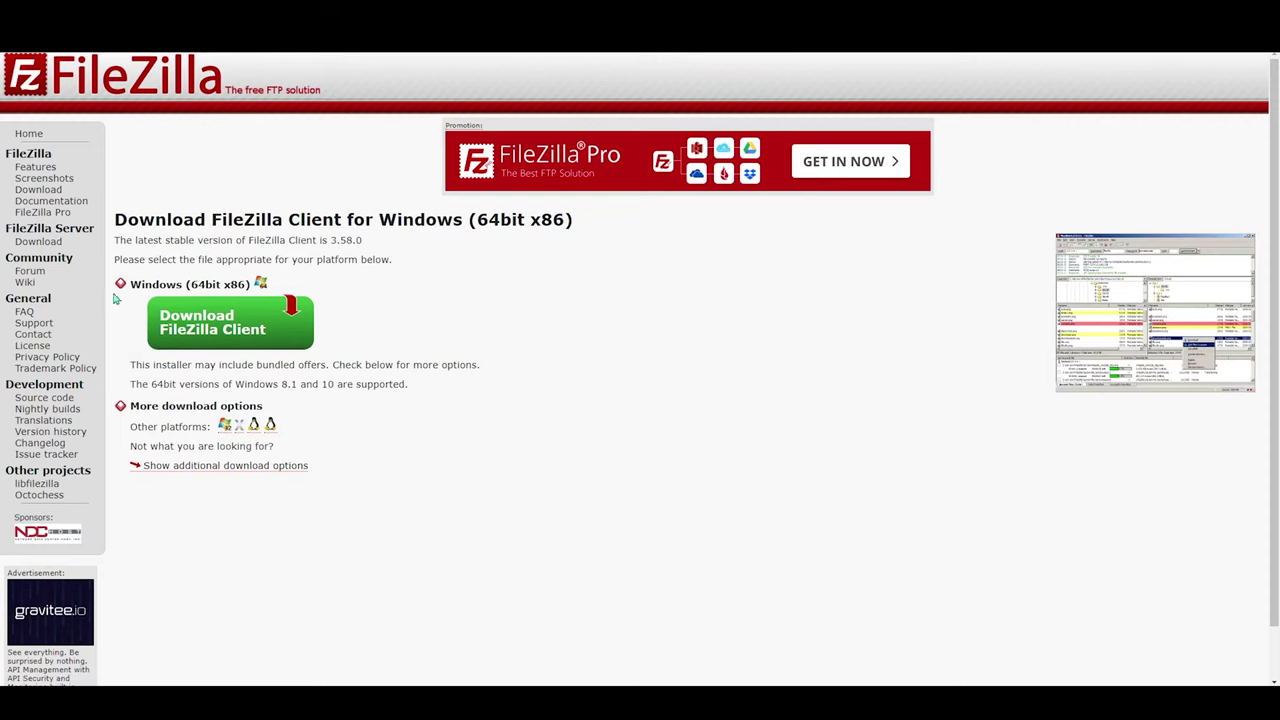
left_click(211, 340)
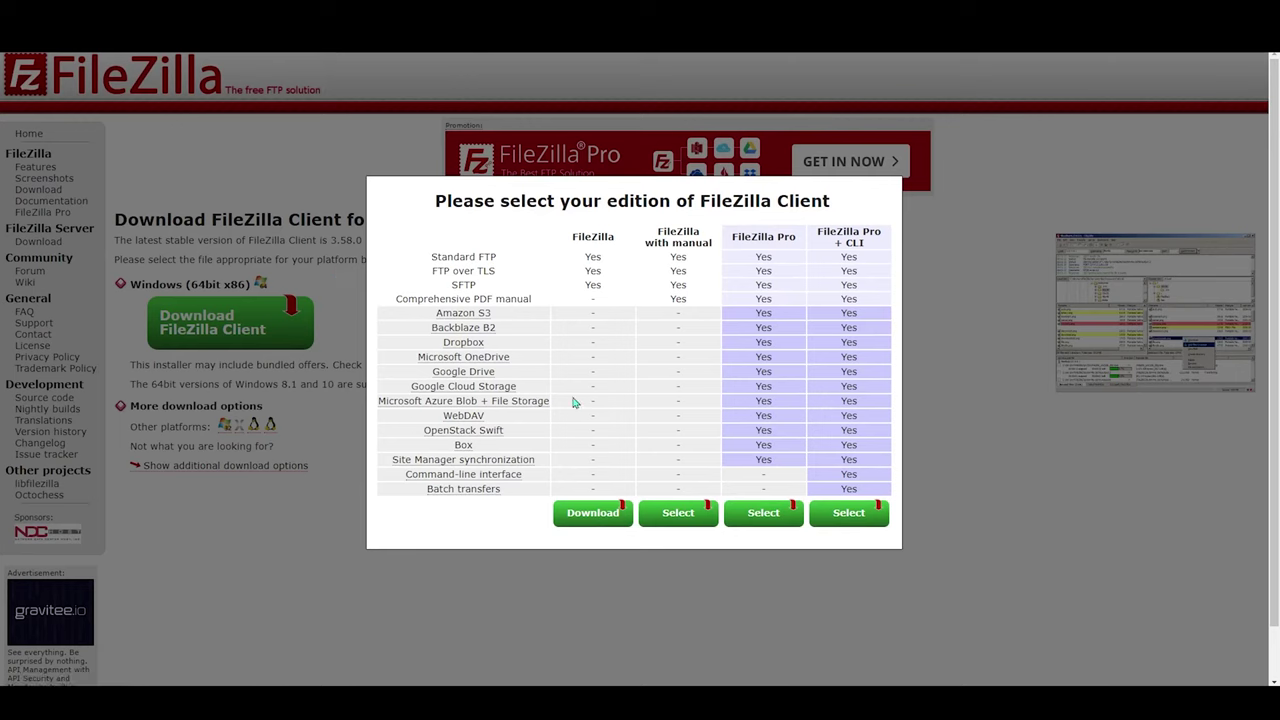
left_click_drag(824, 203, 823, 250)
left_click(877, 250)
left_click_drag(617, 247, 560, 238)
left_click(566, 245)
left_click(590, 516)
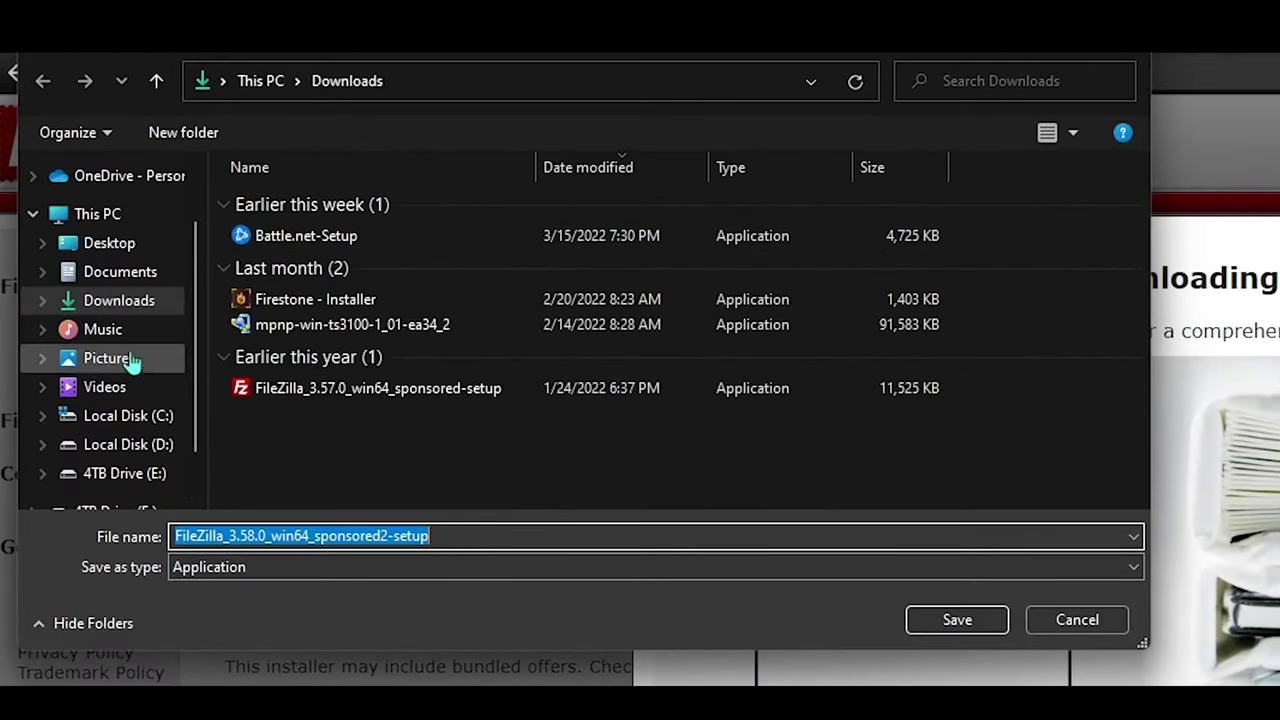
left_click(1075, 620)
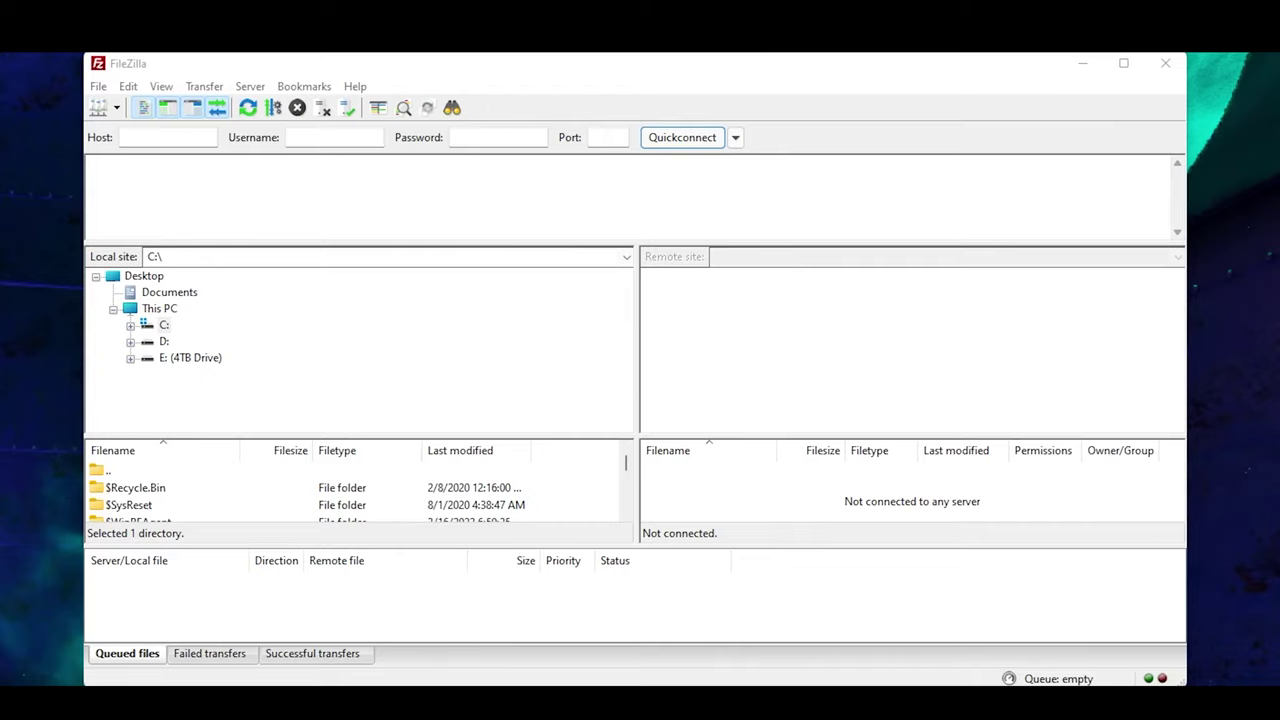
Maximize the FileZilla window and locate the FTP Credentials section on the Nitrado server dashboard.
double_click(427, 62)
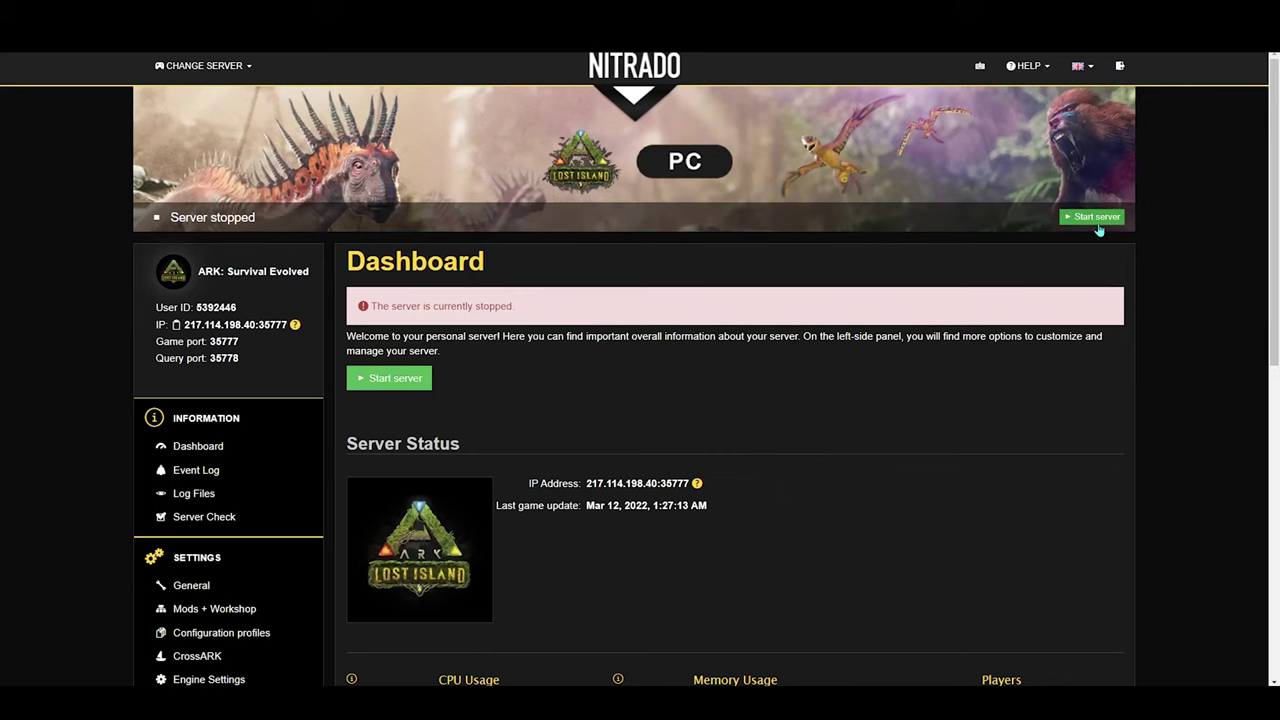
scroll(1105, 225, "down", 1)
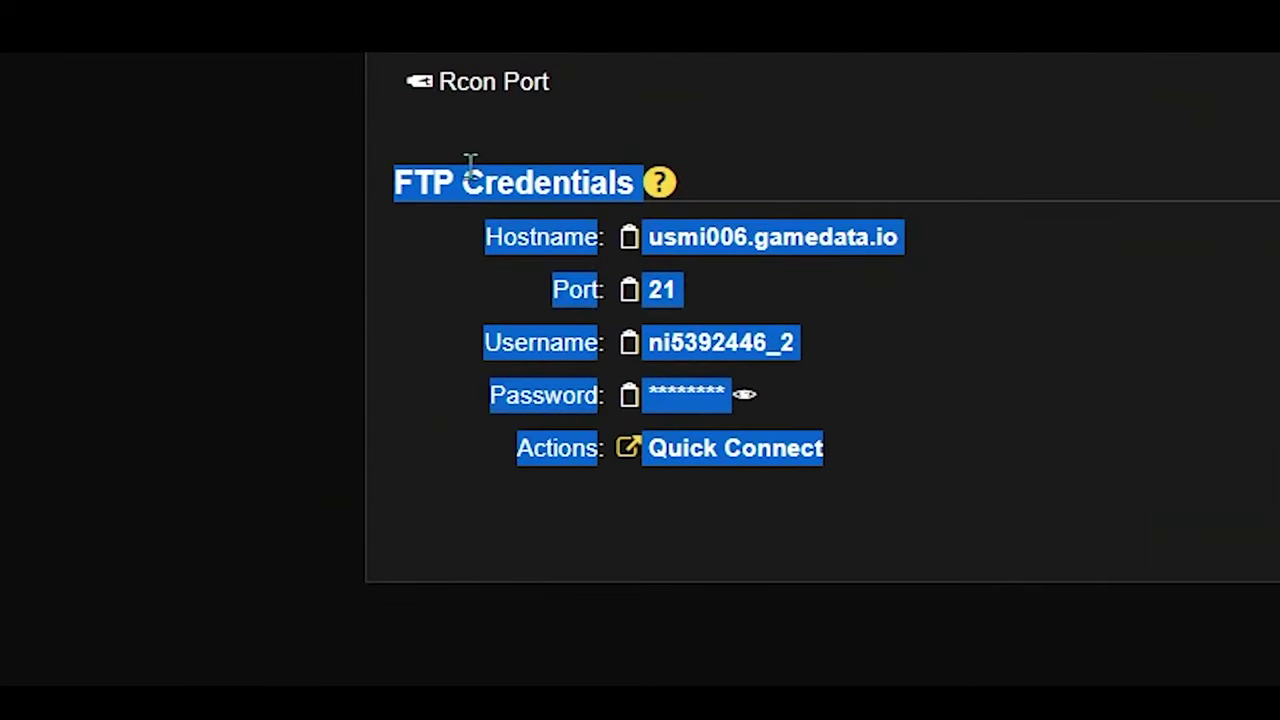
left_click(322, 389)
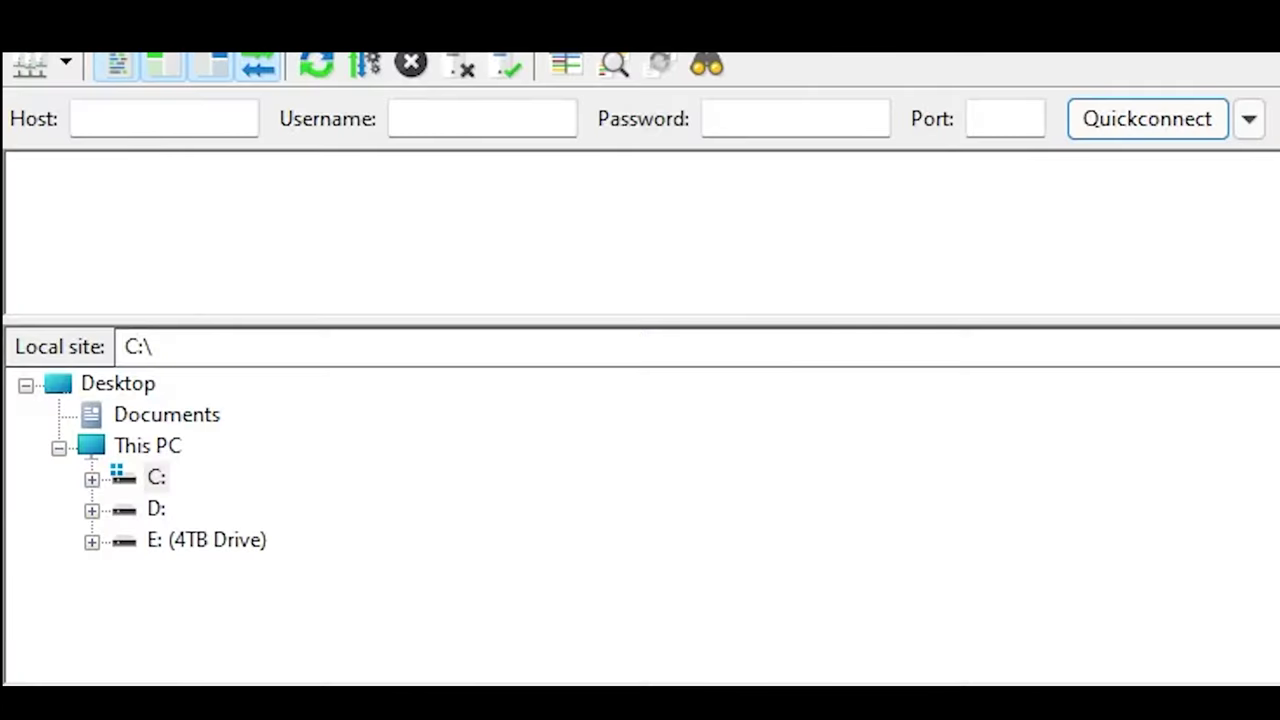
Examine the Host, Username, Password and Port fields of FileZilla's quick connection form.
left_click(169, 121)
left_click(489, 118)
left_click(731, 122)
left_click(1000, 116)
left_click(161, 122)
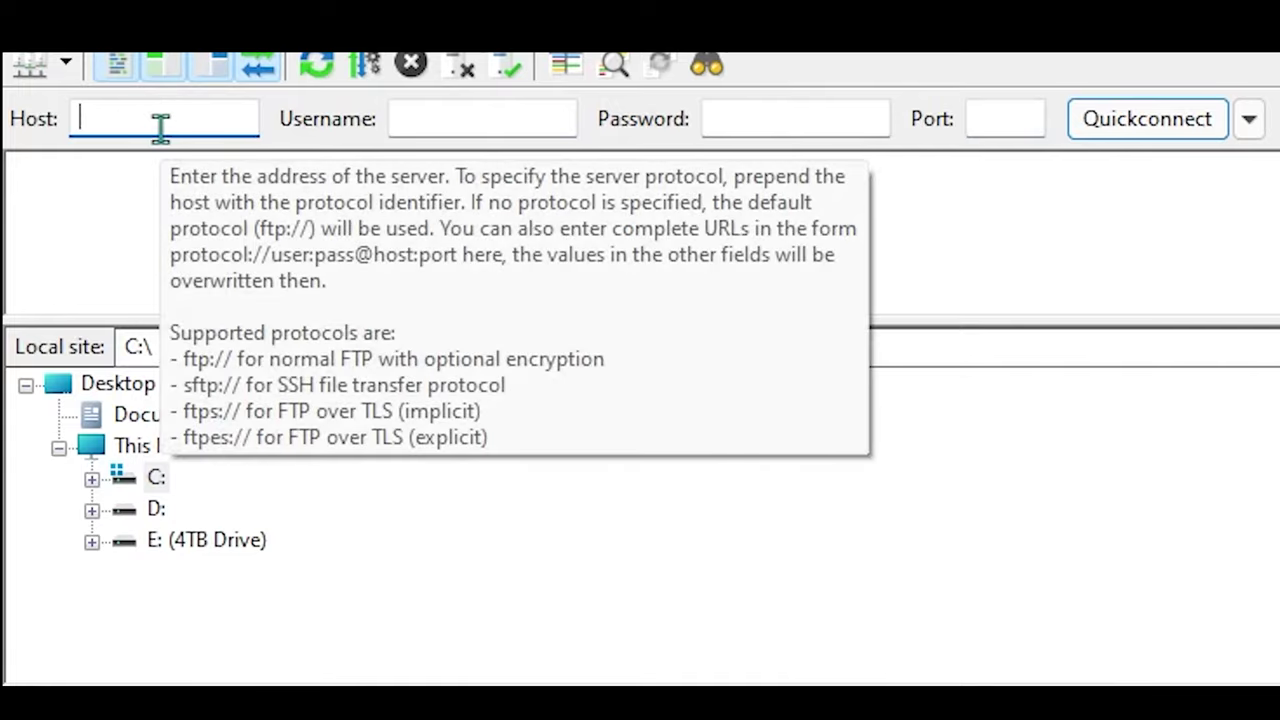
left_click(417, 115)
left_click(764, 116)
left_click(972, 124)
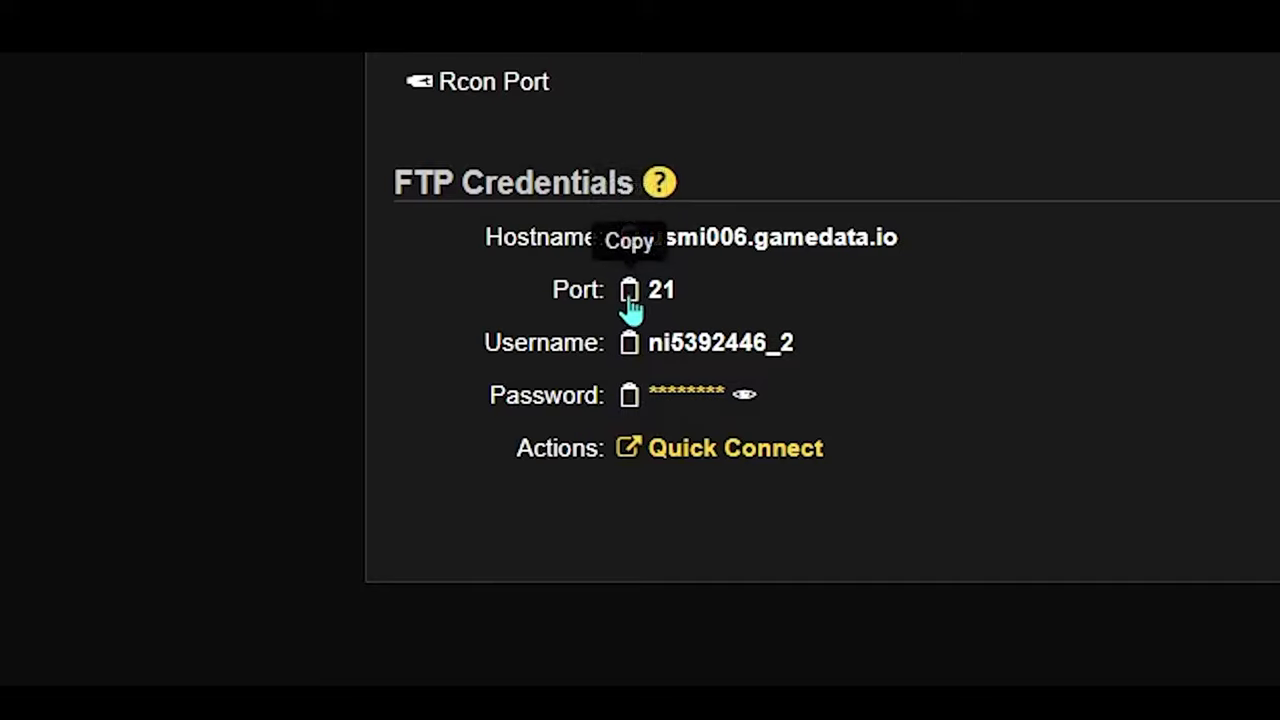
left_click_drag(795, 342, 646, 342)
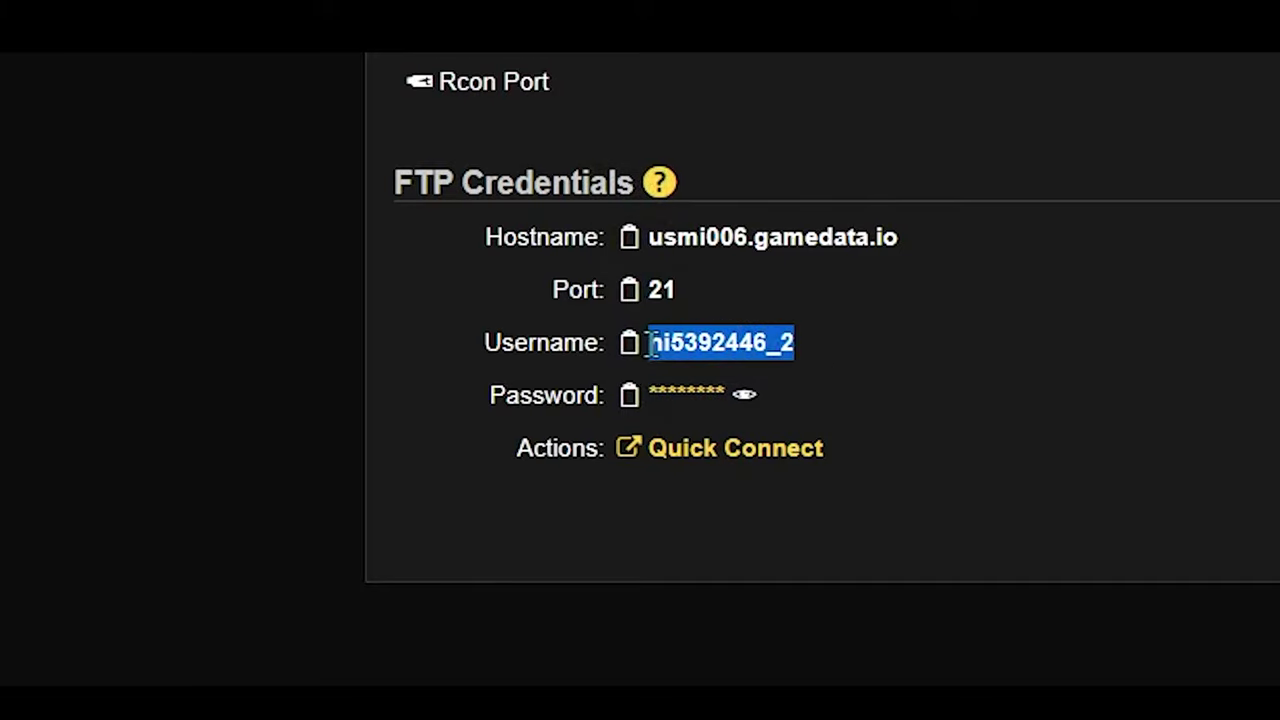
right_click(784, 343)
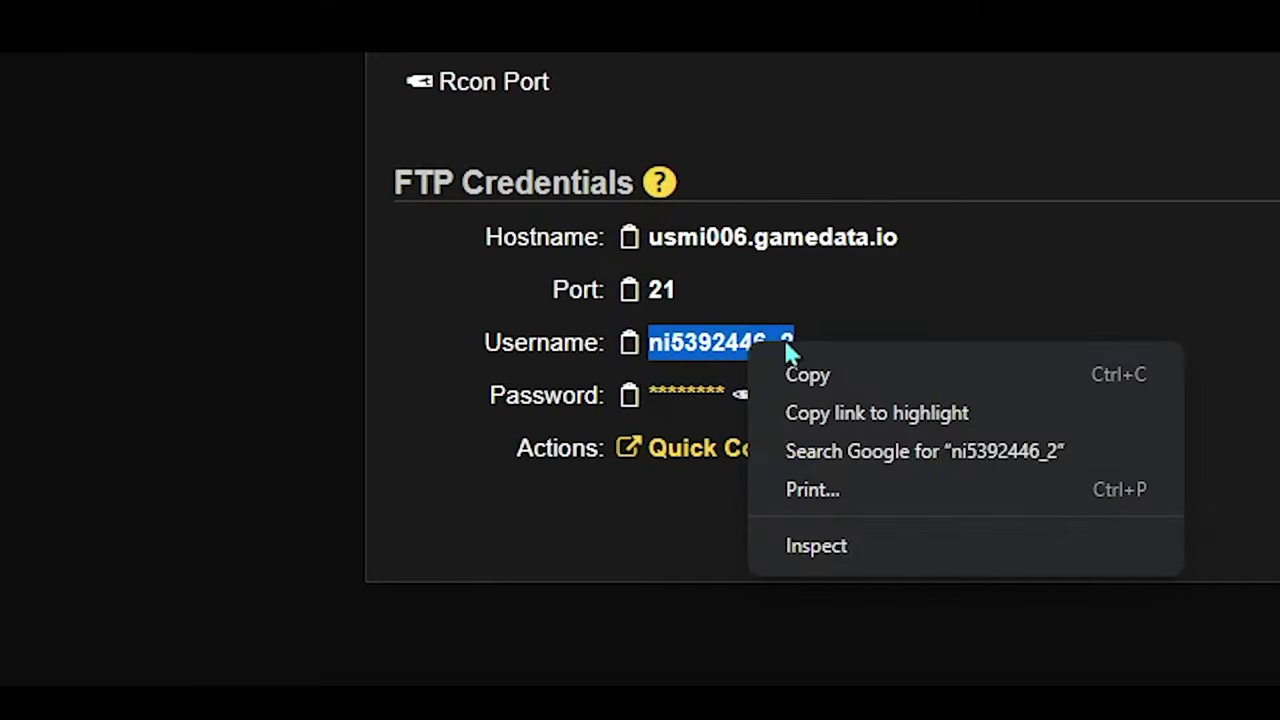
left_click(848, 374)
Copy the hostname usmi006.gamedata.io from the Nitrado FTP credentials into FileZilla's Host field.
left_click_drag(898, 237, 648, 237)
right_click(848, 240)
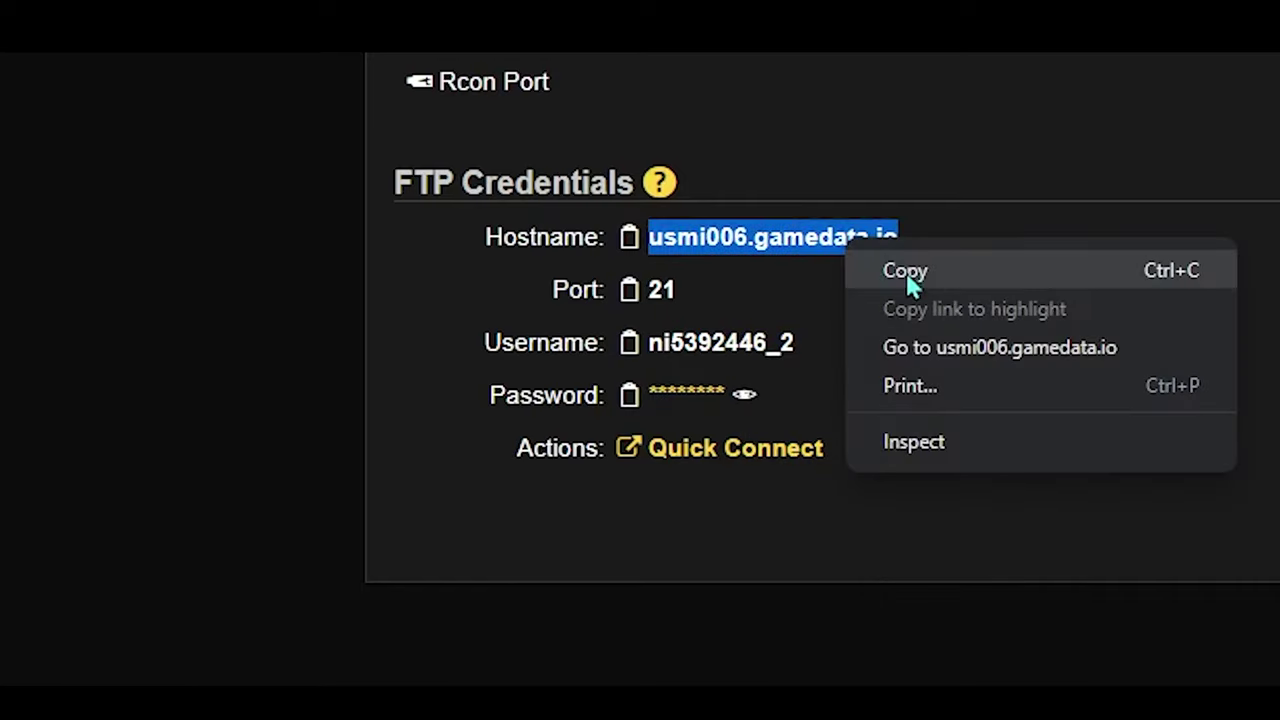
left_click(480, 265)
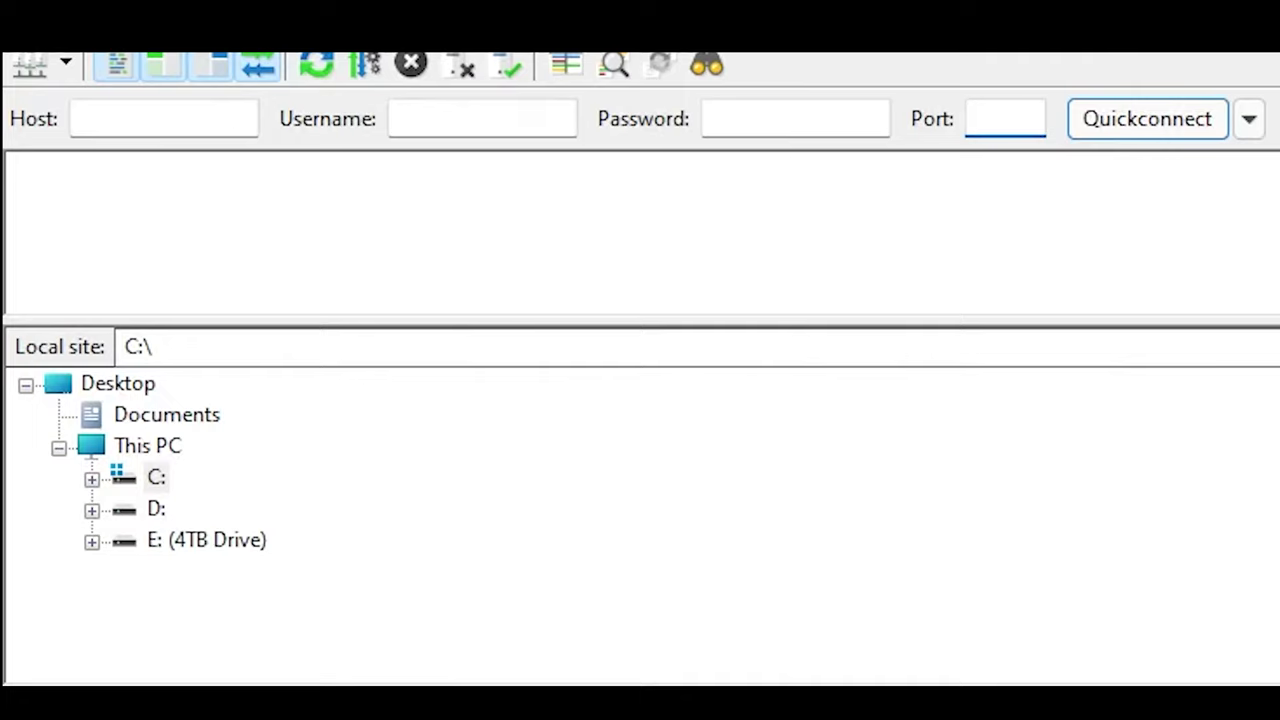
left_click(160, 118)
key("ctrl+v")
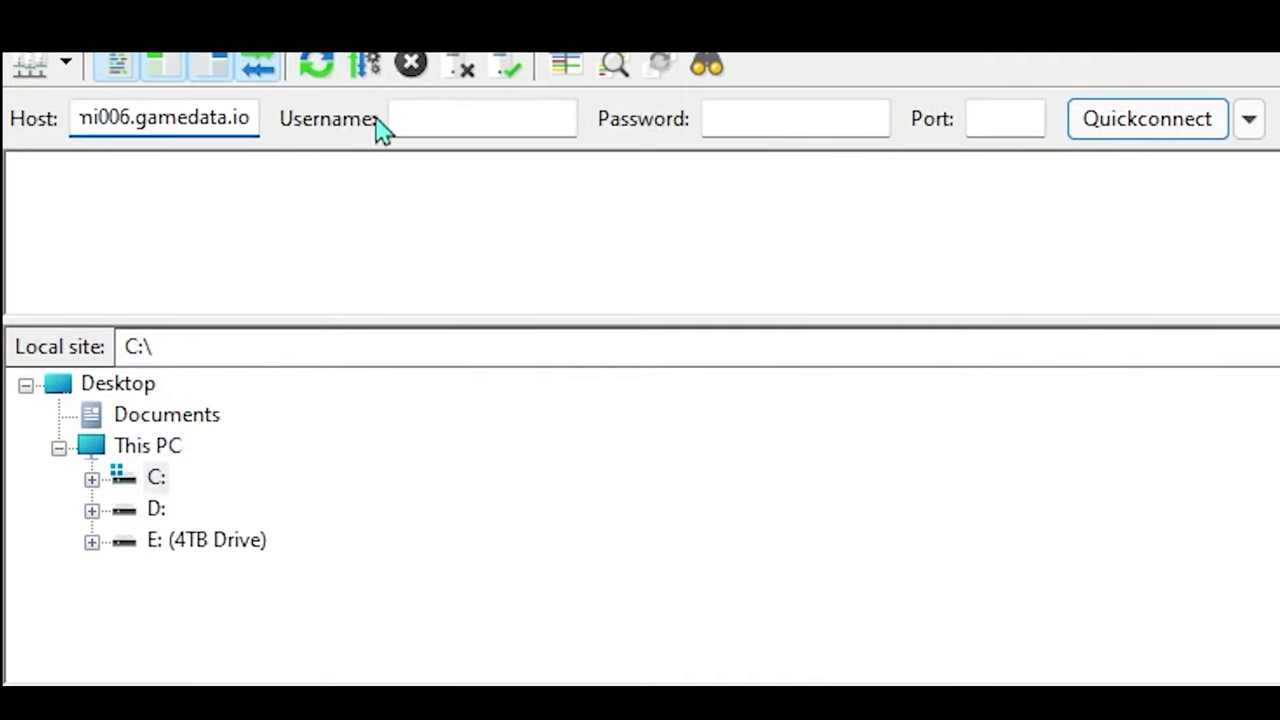
Fill in FileZilla's Username and Password fields with the FTP username and password copied from the Nitrado credentials.
left_click(449, 120)
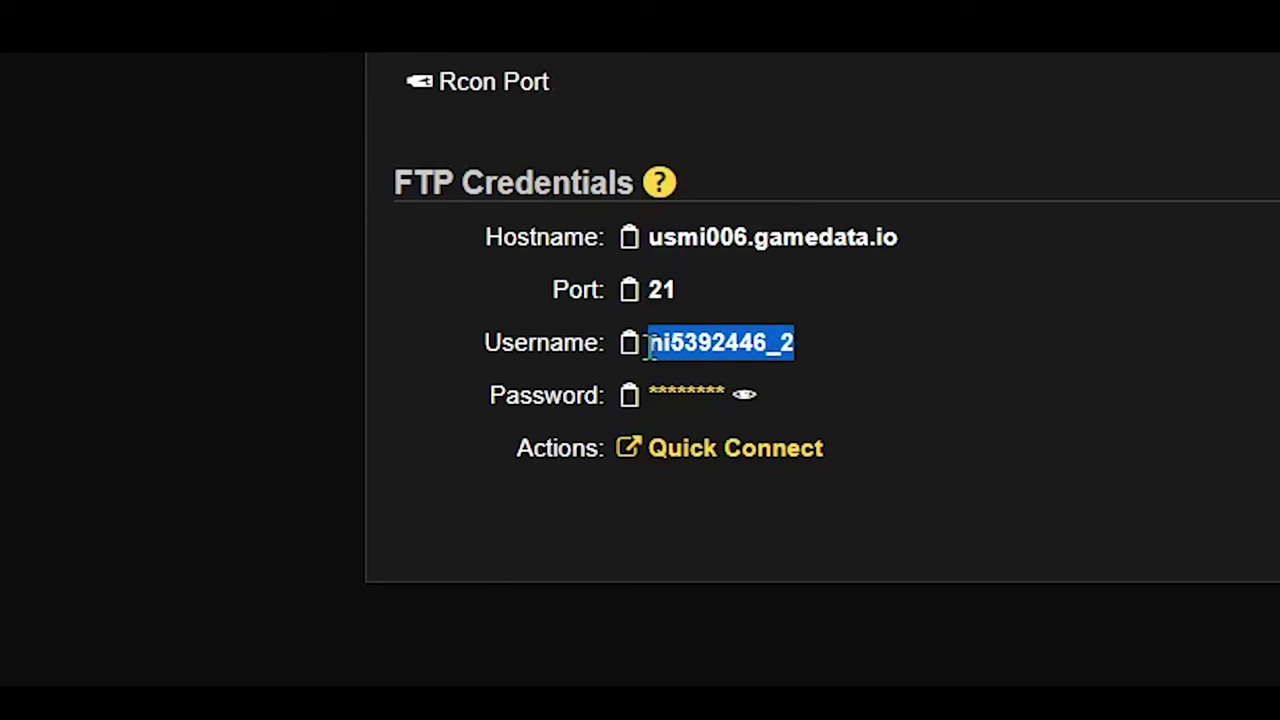
left_click_drag(652, 360, 857, 383)
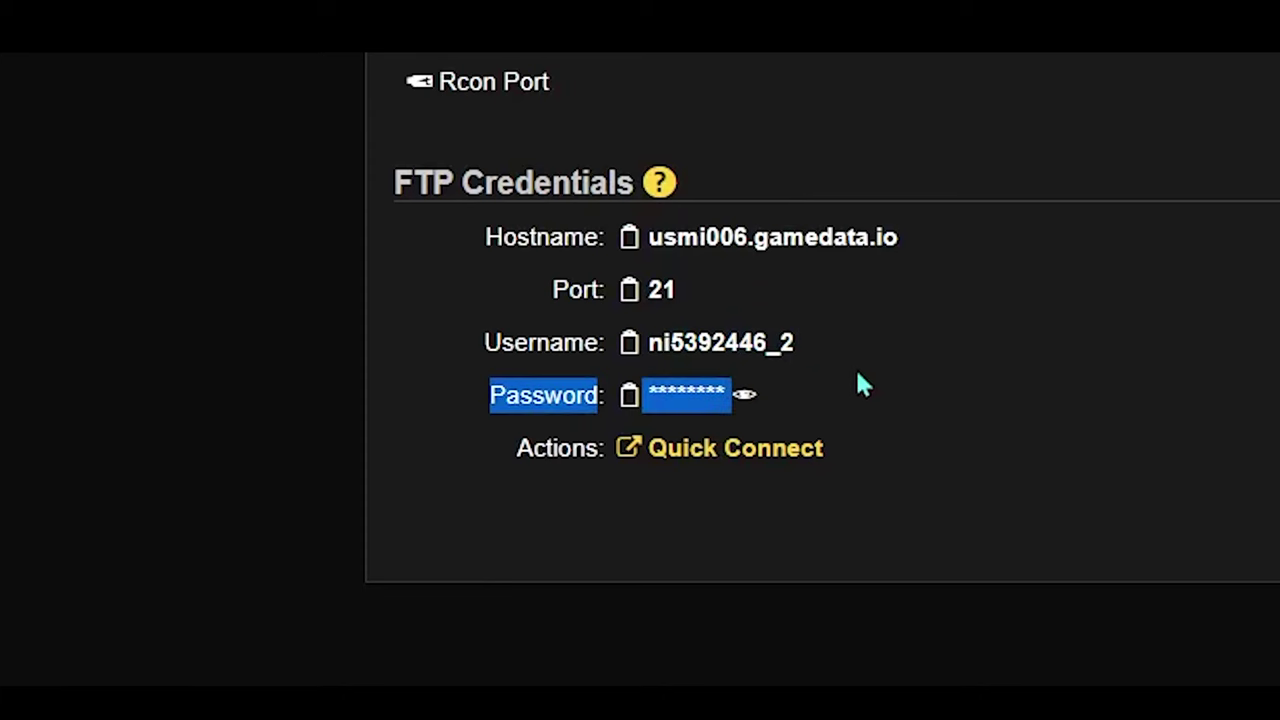
left_click_drag(798, 343, 963, 340)
left_click(652, 330)
left_click(629, 345)
right_click(449, 118)
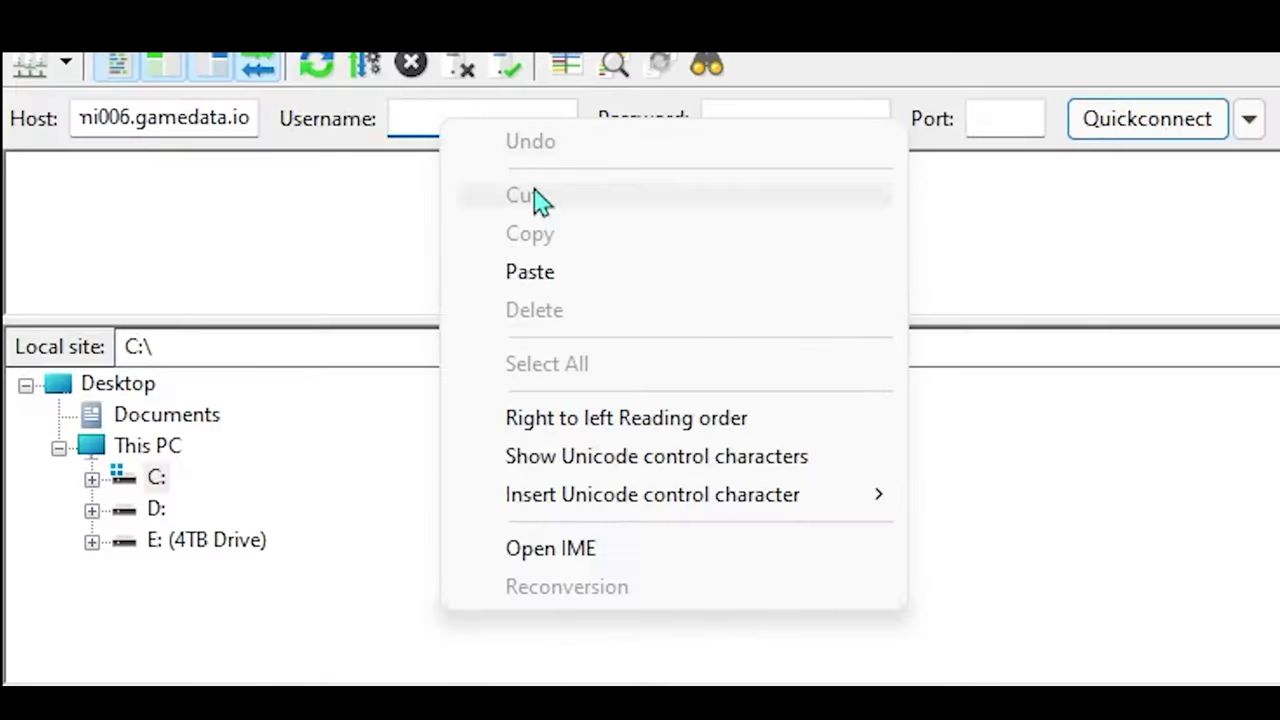
left_click(529, 271)
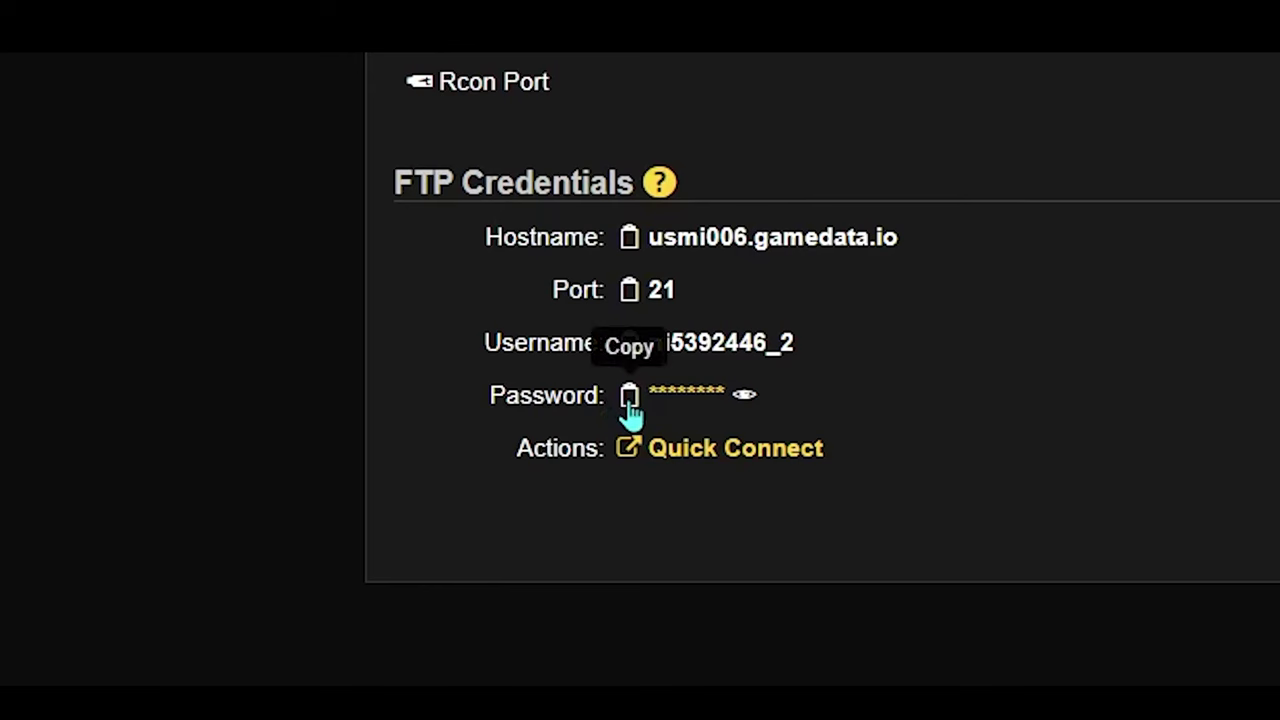
right_click(800, 120)
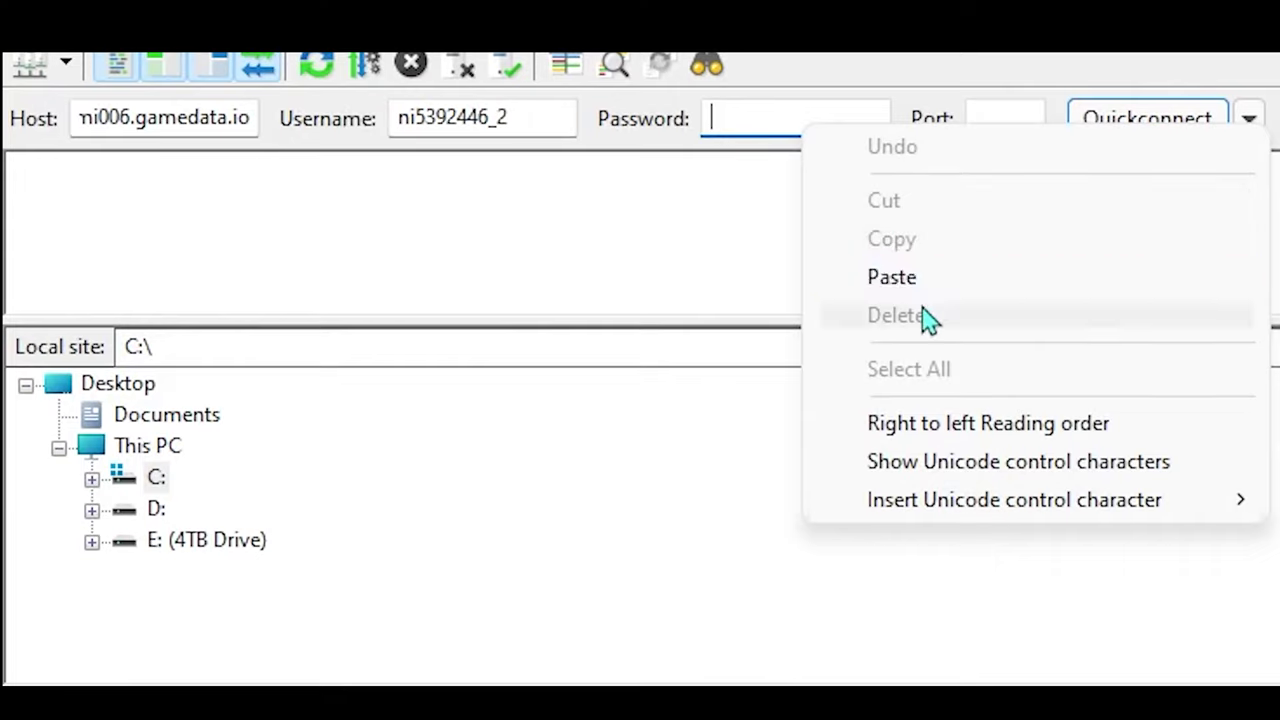
left_click(900, 277)
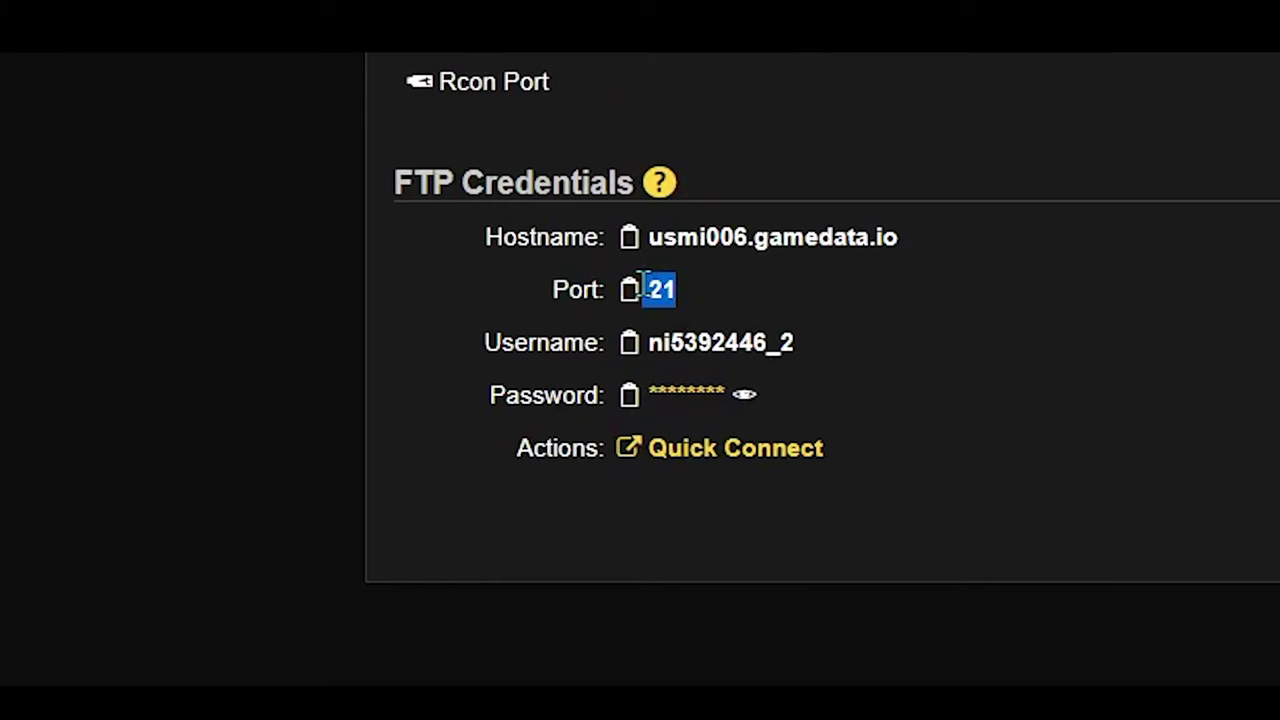
Copy port 21 from the Nitrado FTP credentials into FileZilla's Port field and connect to the server.
right_click(665, 300)
left_click(703, 328)
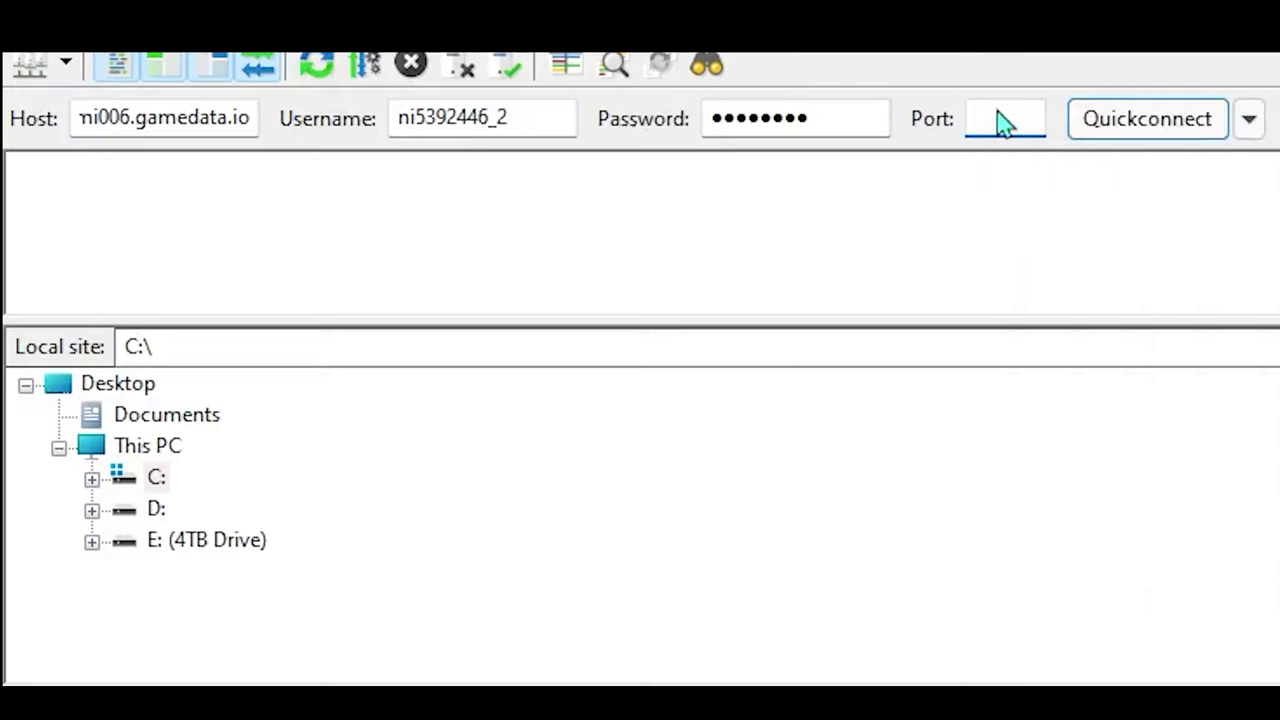
right_click(1000, 120)
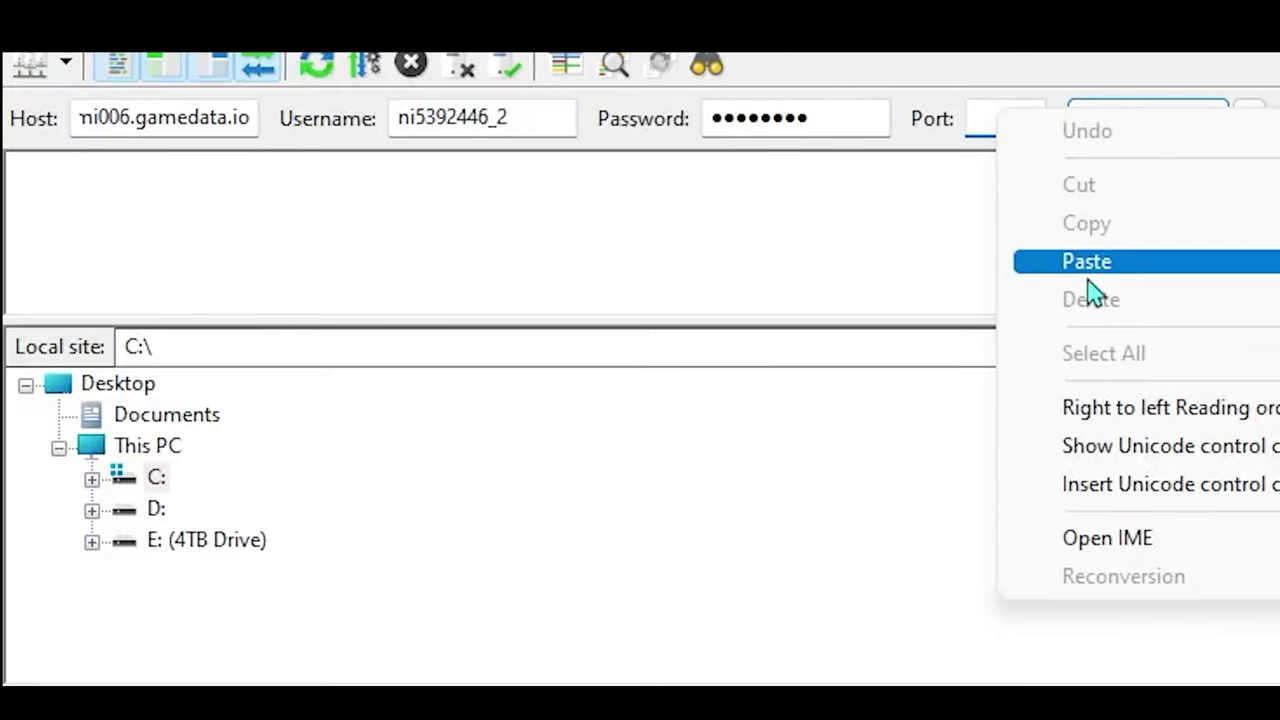
left_click(1088, 276)
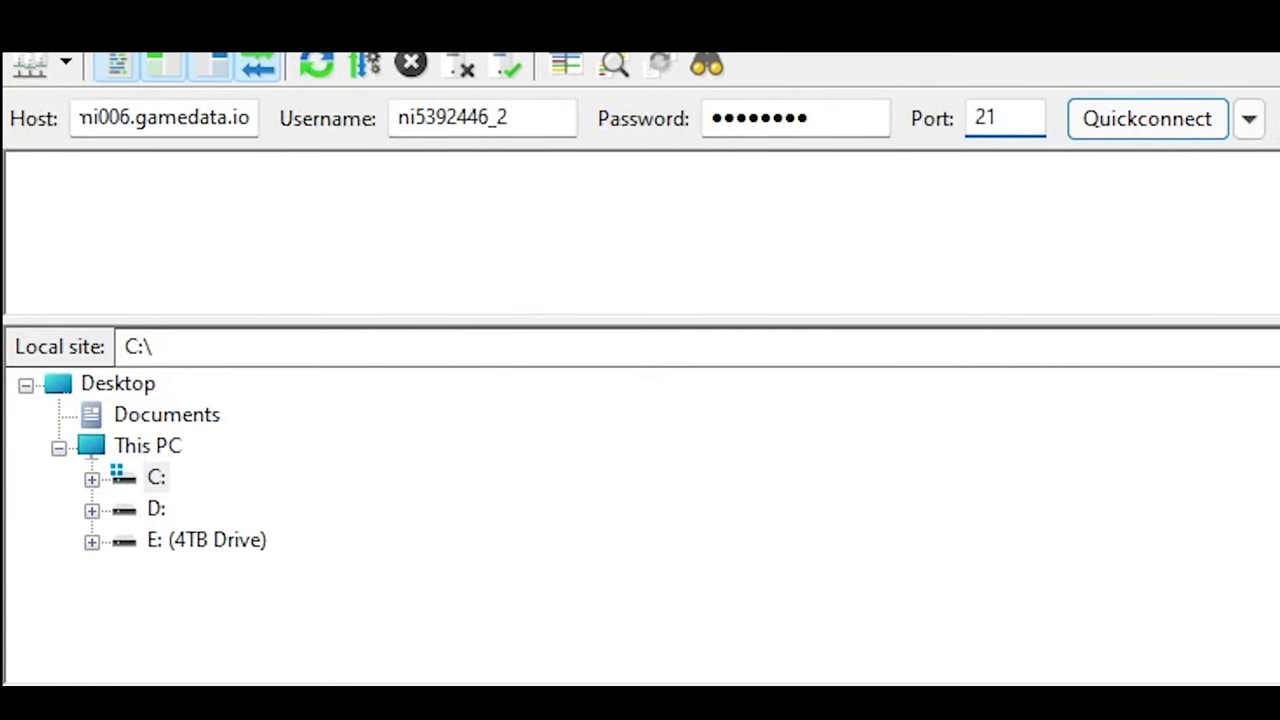
key("Return")
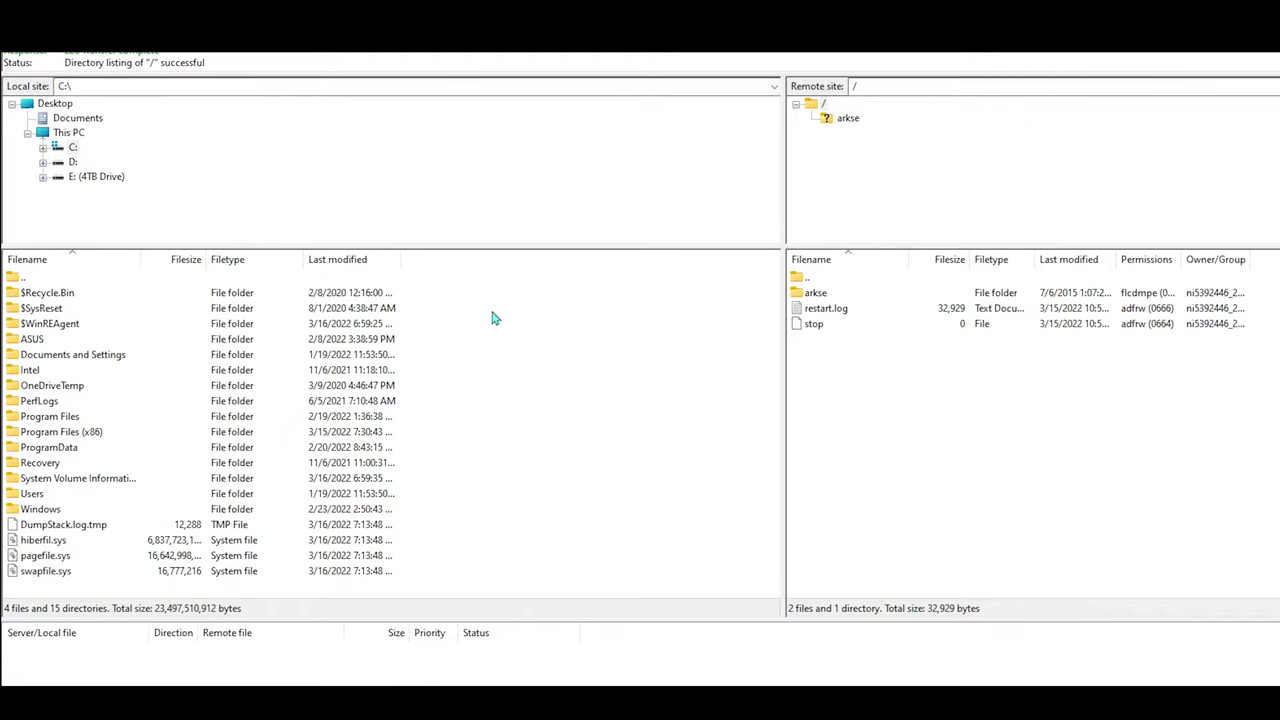
Create a local directory named Ark Backup File in C:\.
right_click(604, 407)
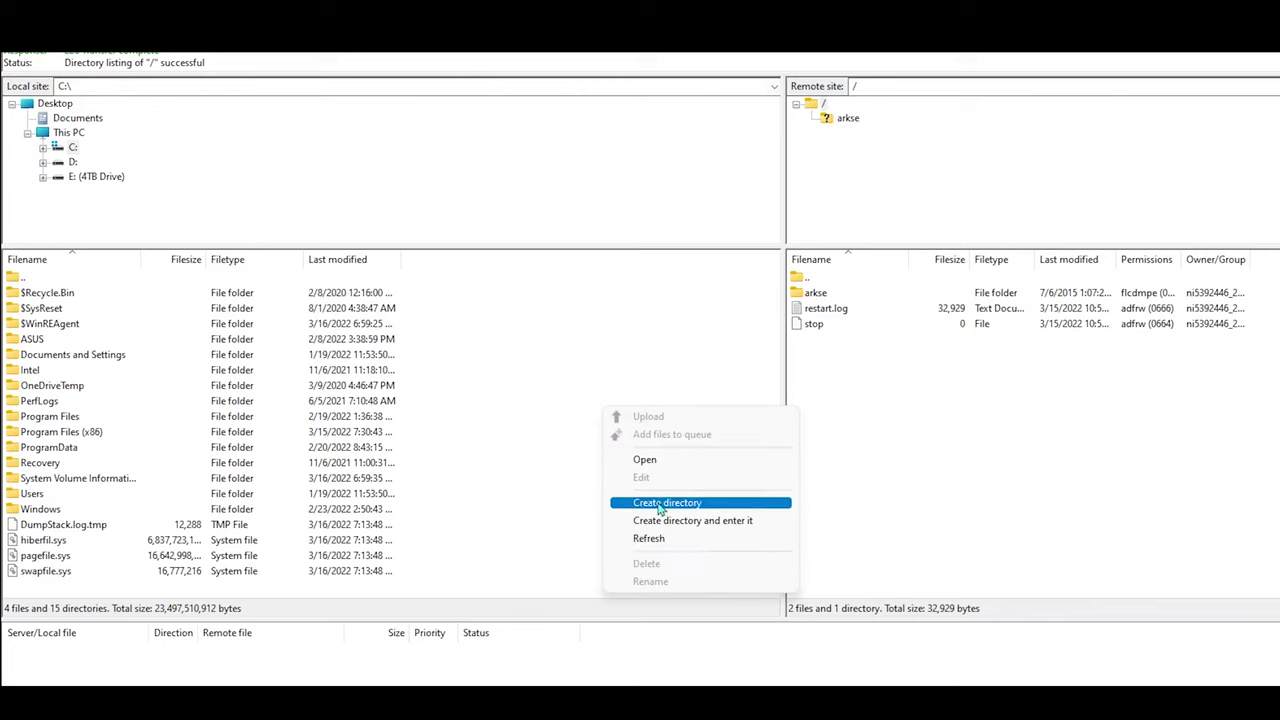
left_click(662, 508)
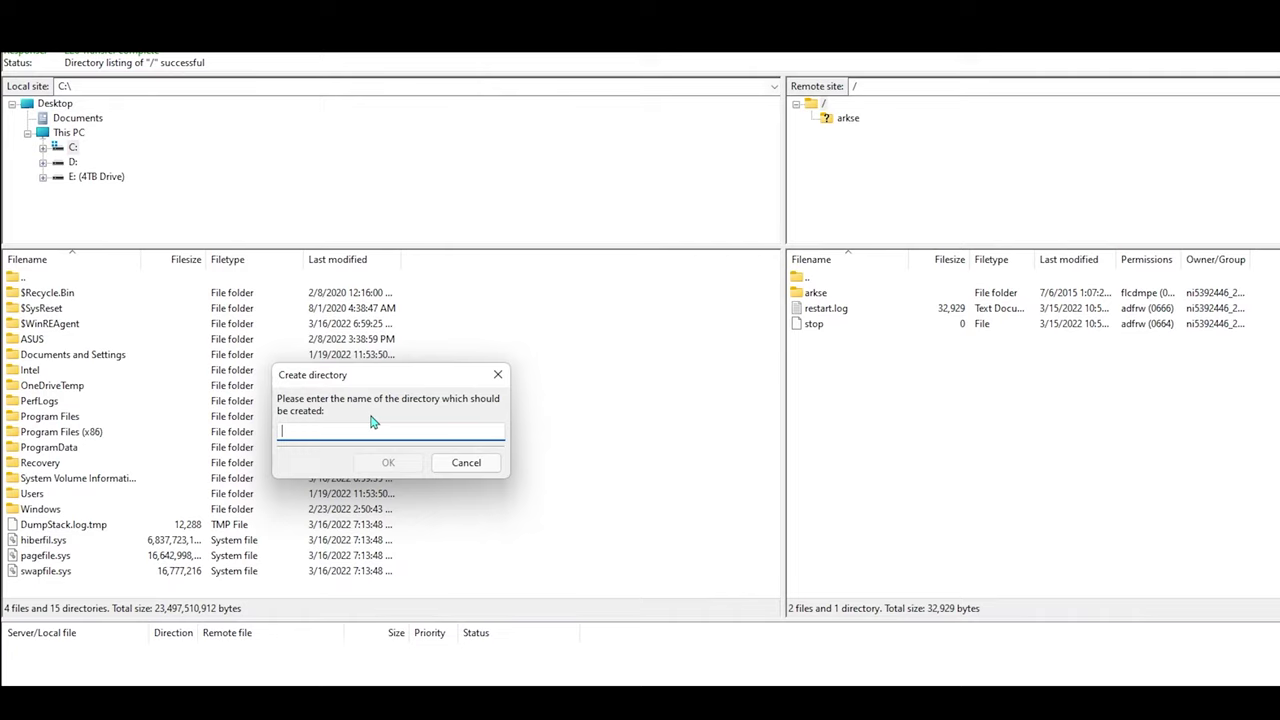
type("Ark Backup File")
key("Return")
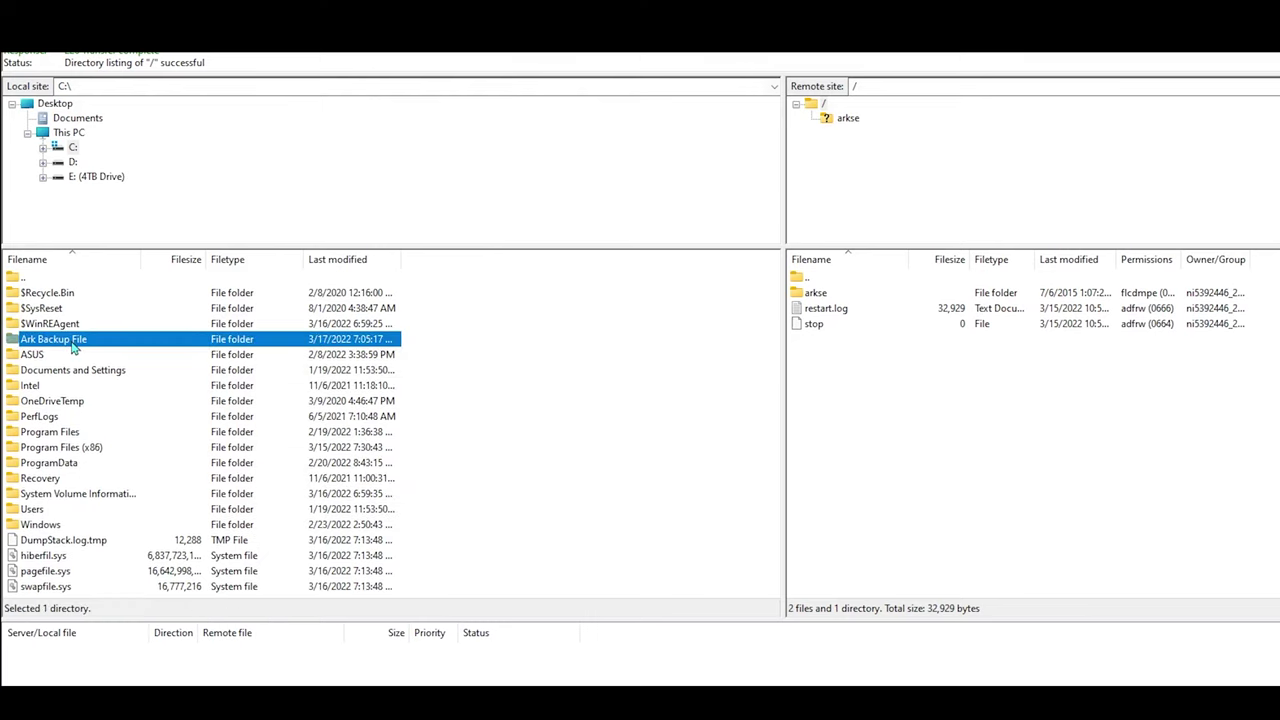
left_click(88, 345)
left_click(142, 338)
left_click(937, 370)
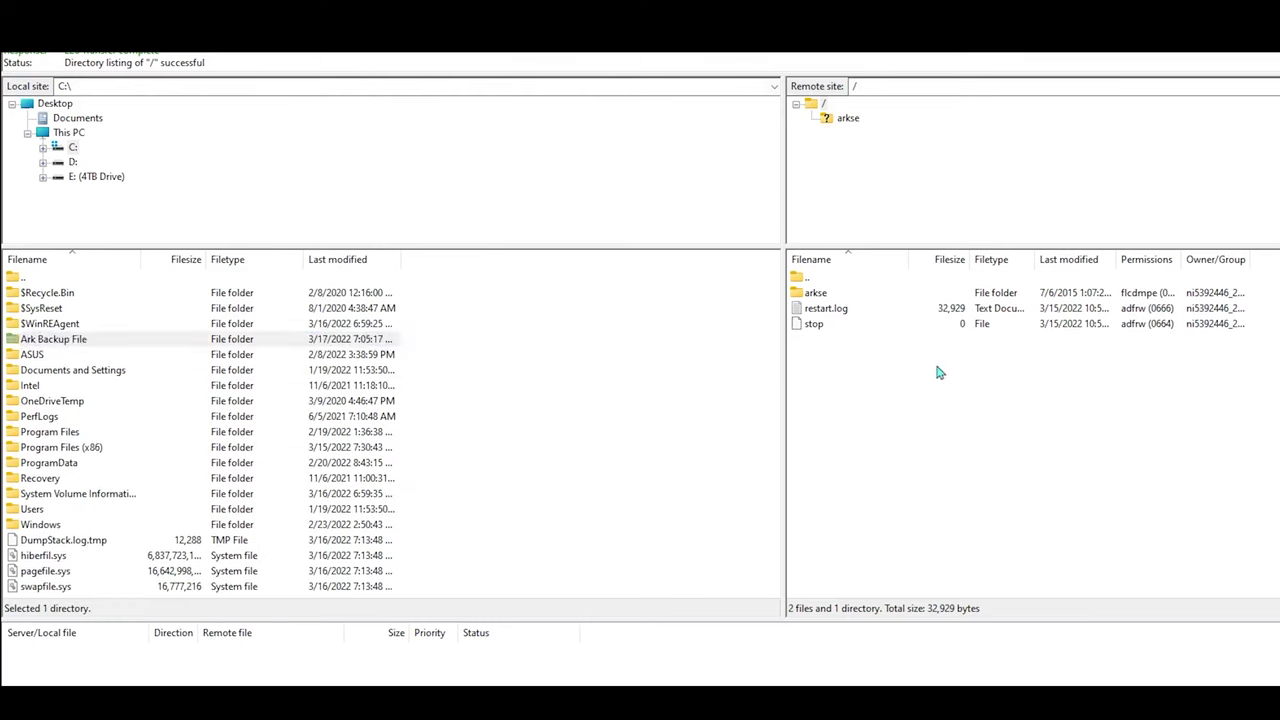
Open the remote directory /arkse/ShooterGame/Saved on the server.
double_click(817, 295)
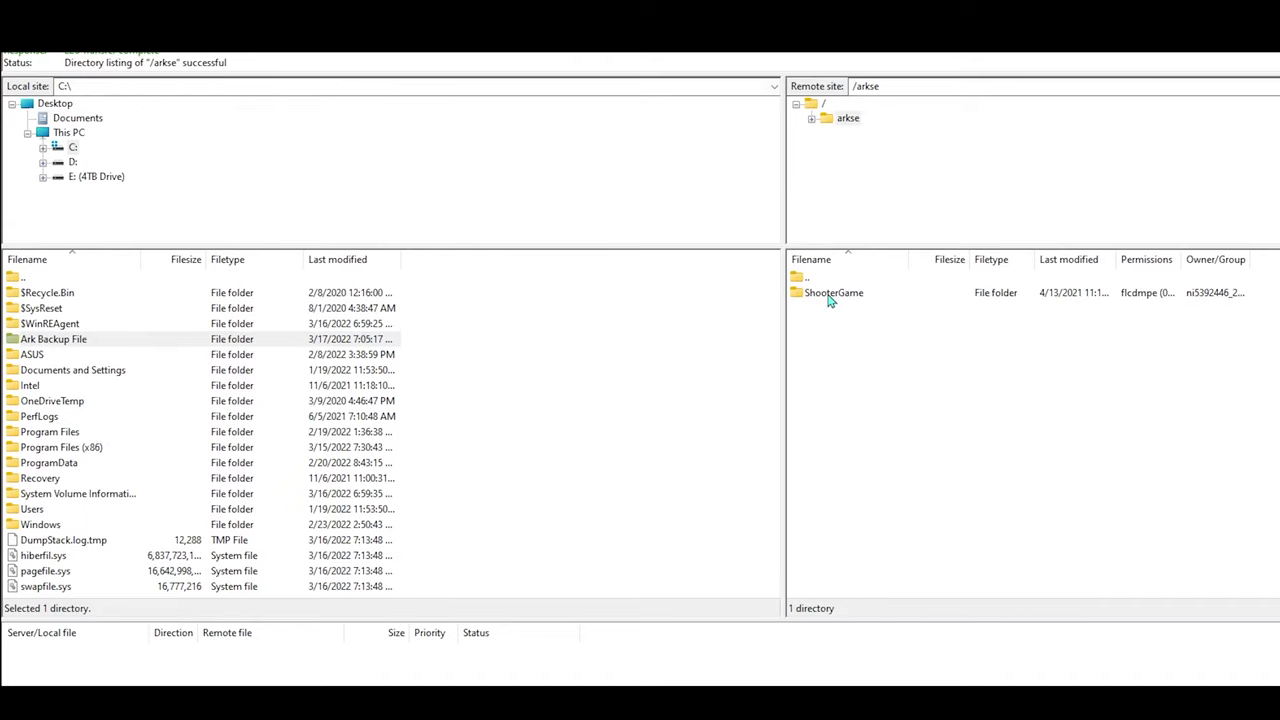
double_click(836, 296)
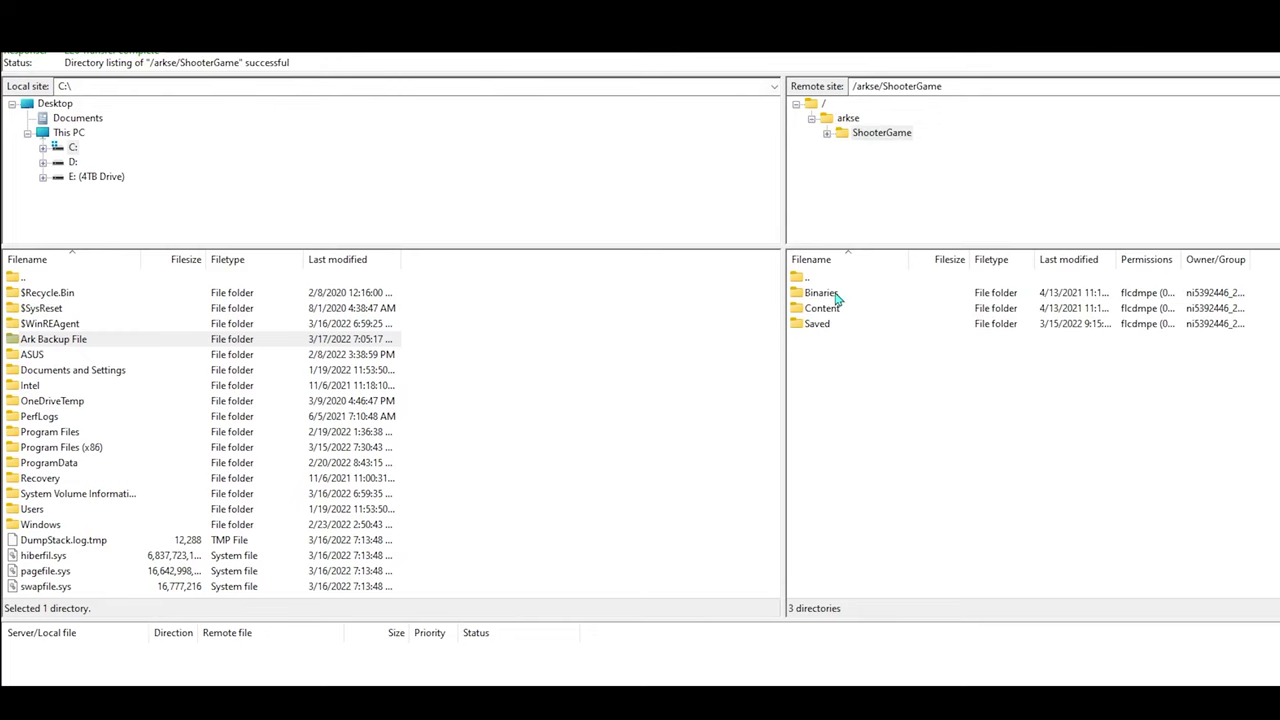
double_click(818, 324)
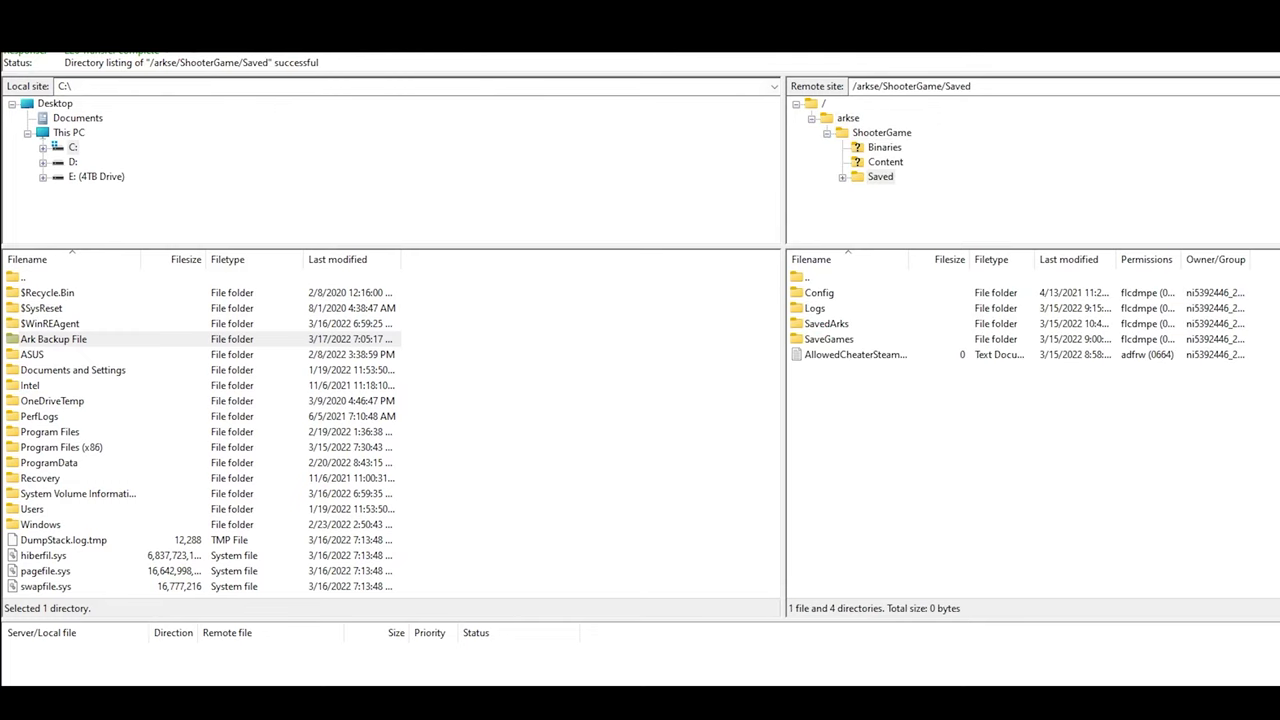
Download the remote SavedArks folder into the local Ark Backup File folder and open that local folder.
left_click(820, 324)
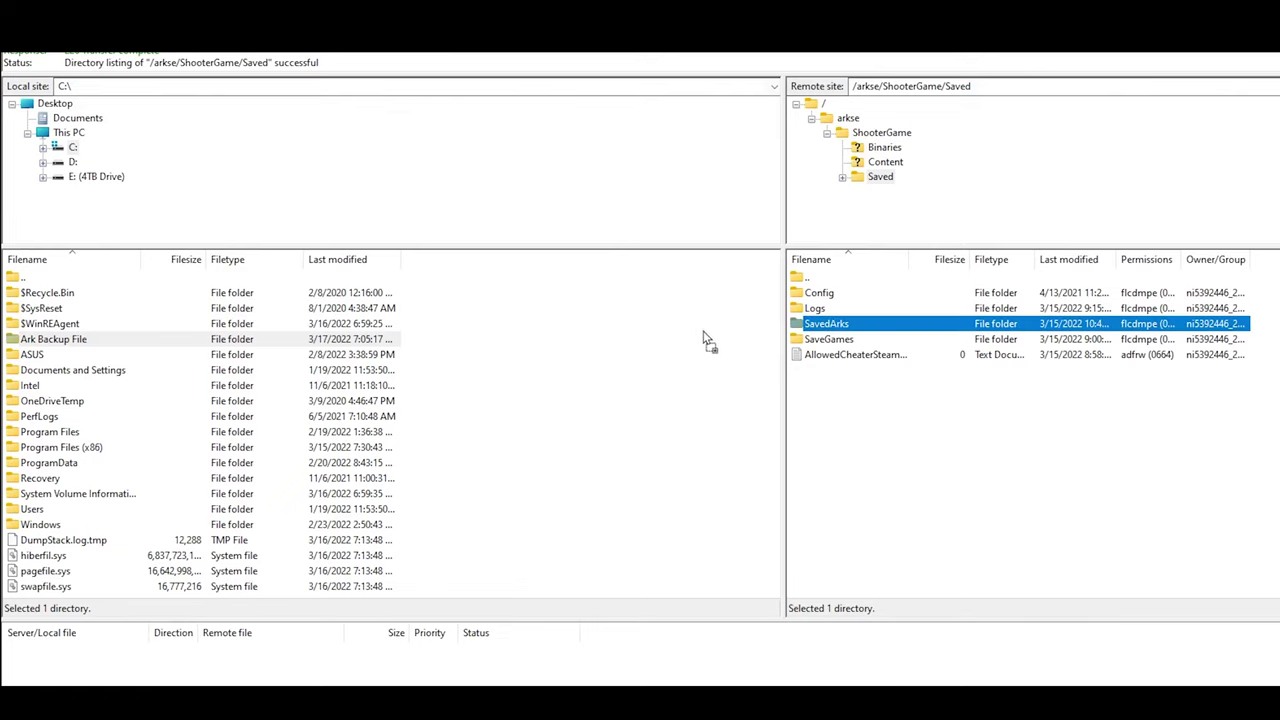
left_click_drag(241, 339, 100, 340)
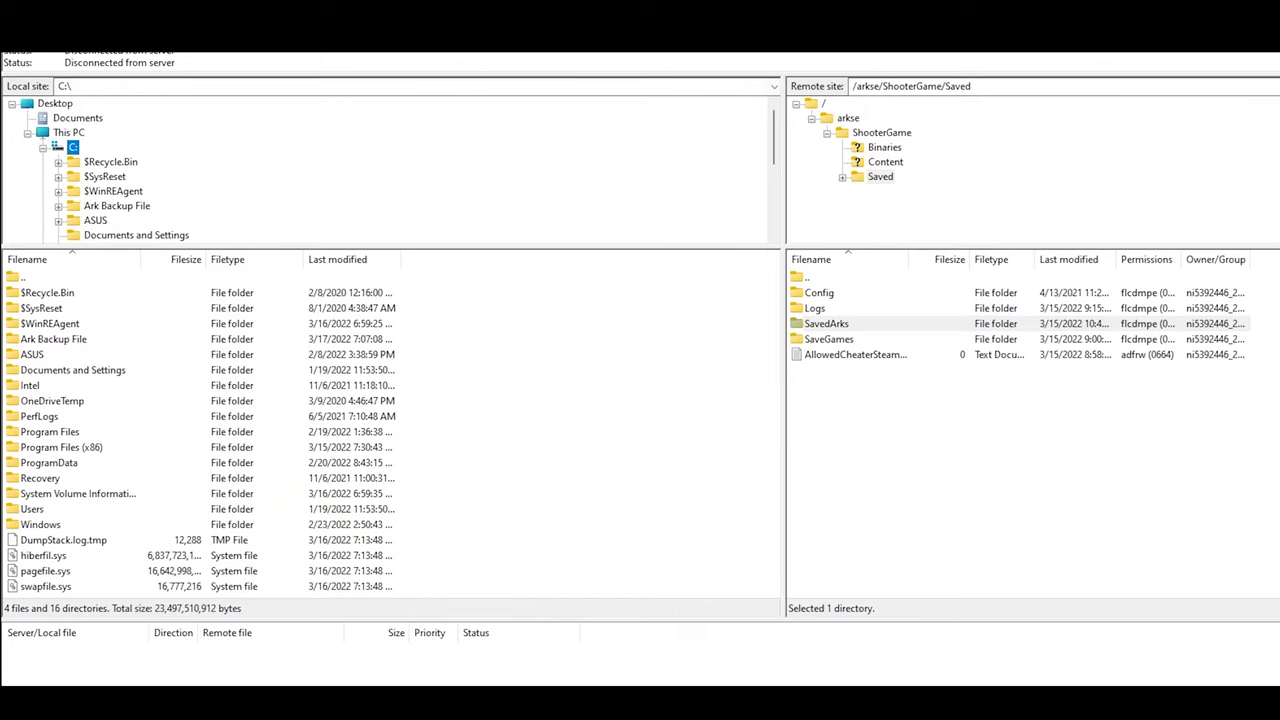
left_click(56, 344)
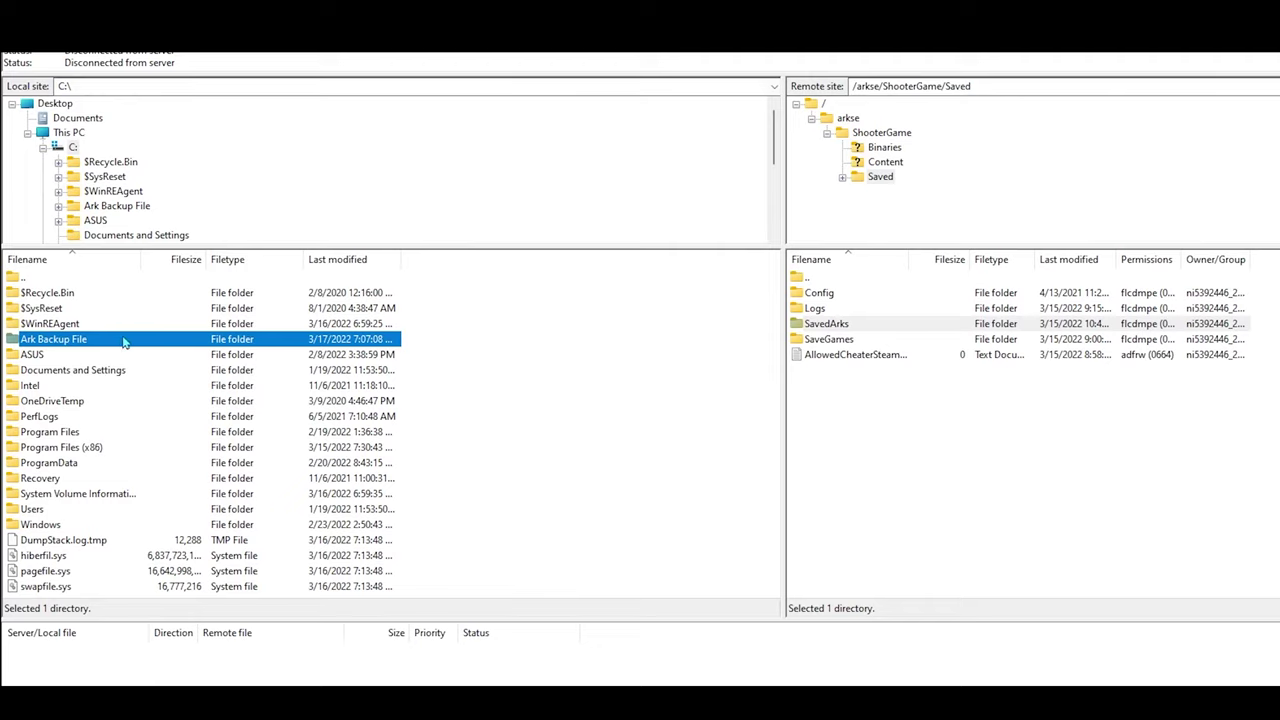
double_click(57, 343)
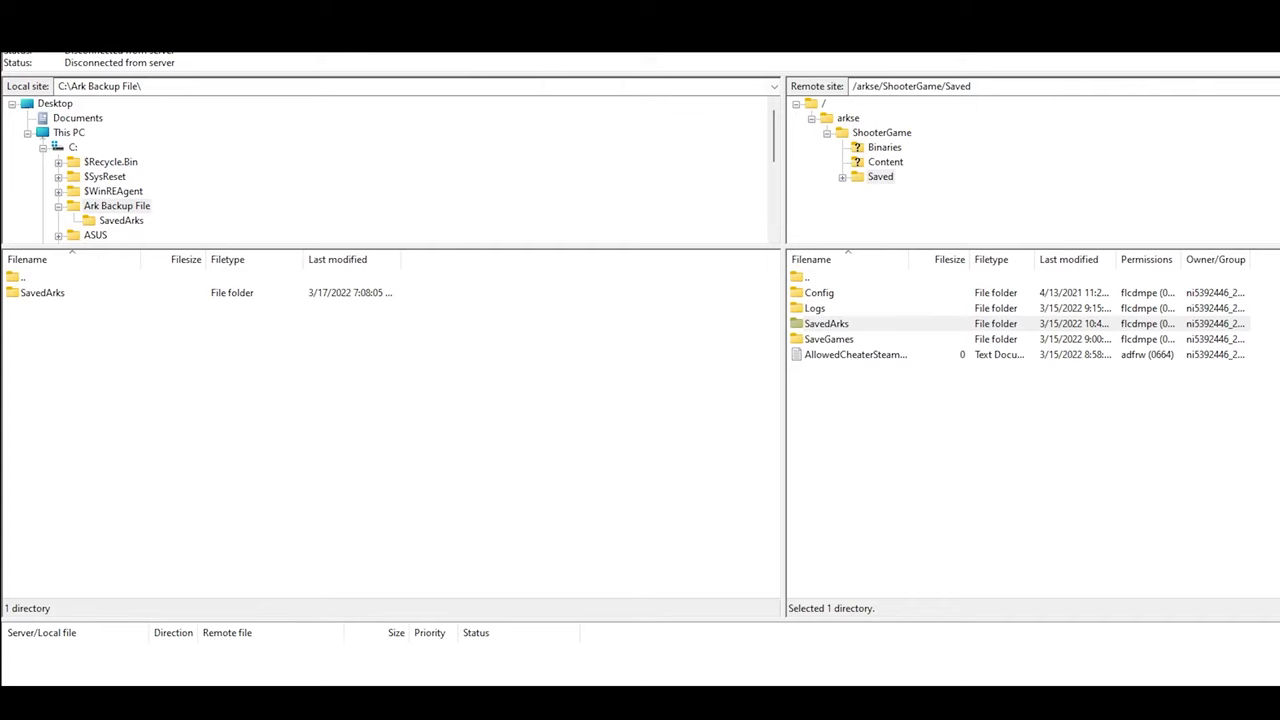
Rename the remote SavedArks folder in /arkse/ShooterGame/Saved as SavedArks_Old.
right_click(843, 327)
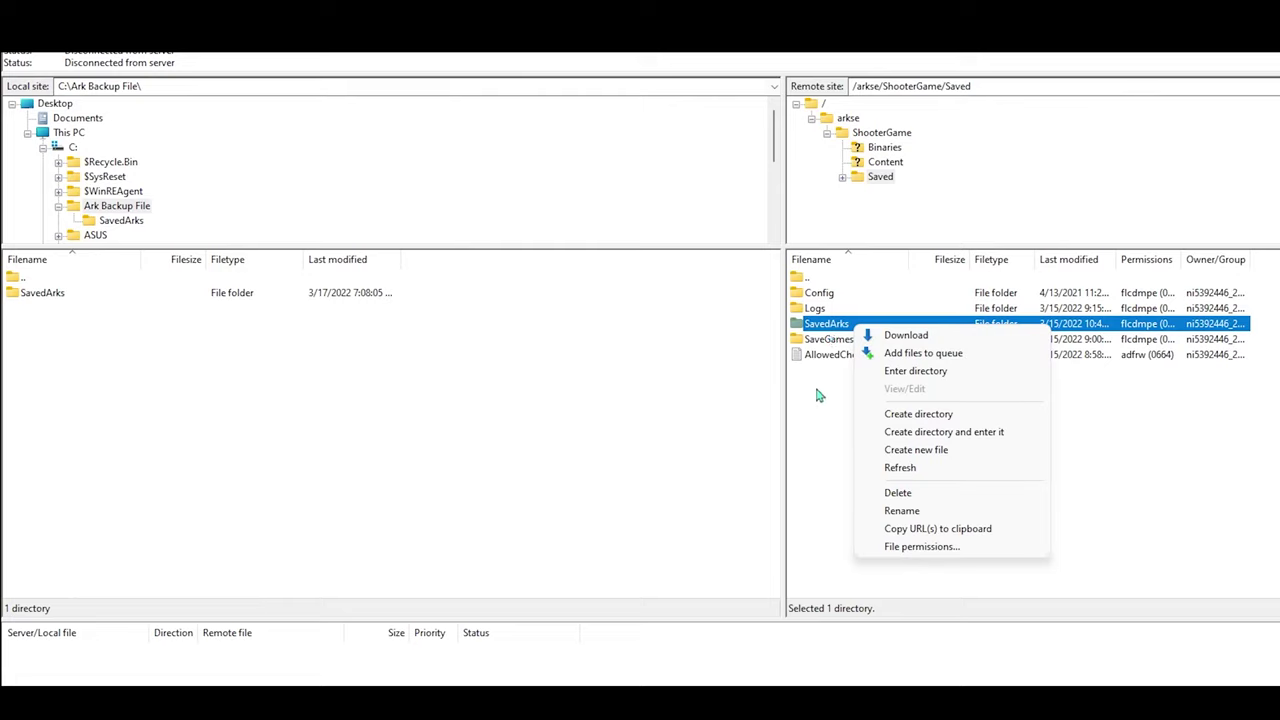
left_click(915, 510)
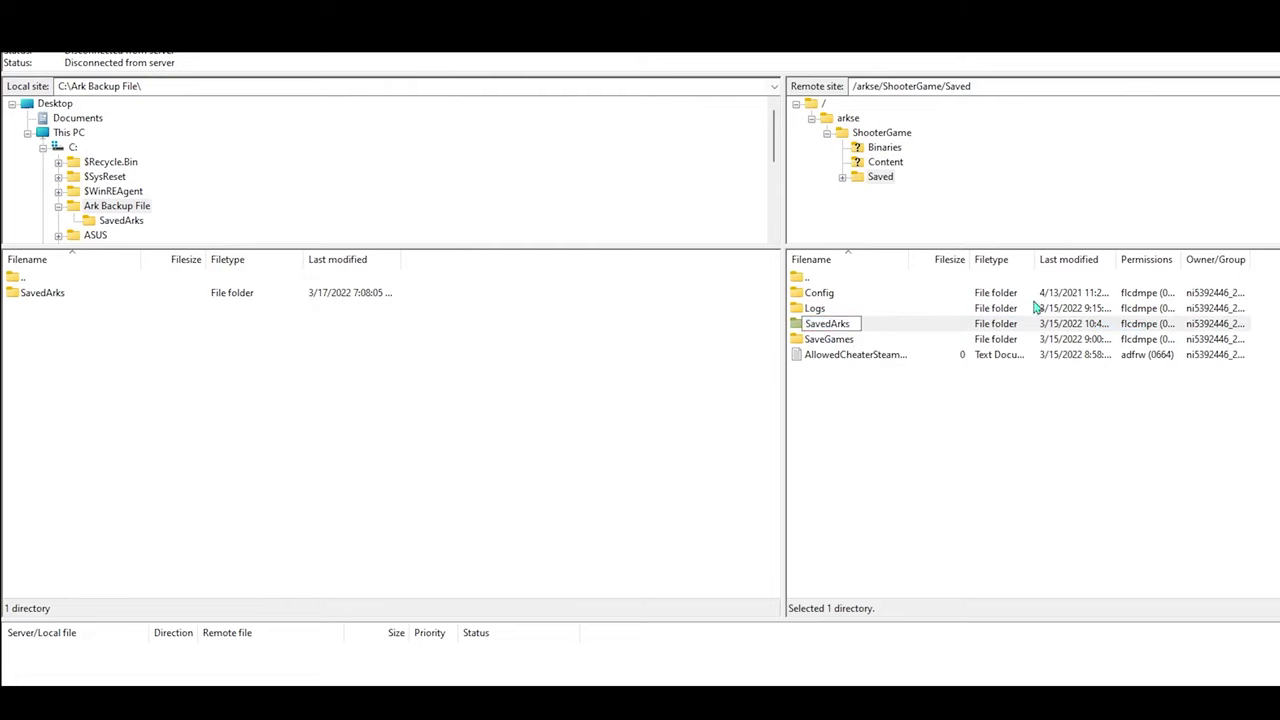
type("_old")
key("Return")
Upload the local SavedArks folder from C:\Ark Backup File into the remote /arkse/ShooterGame/Saved directory.
left_click(88, 293)
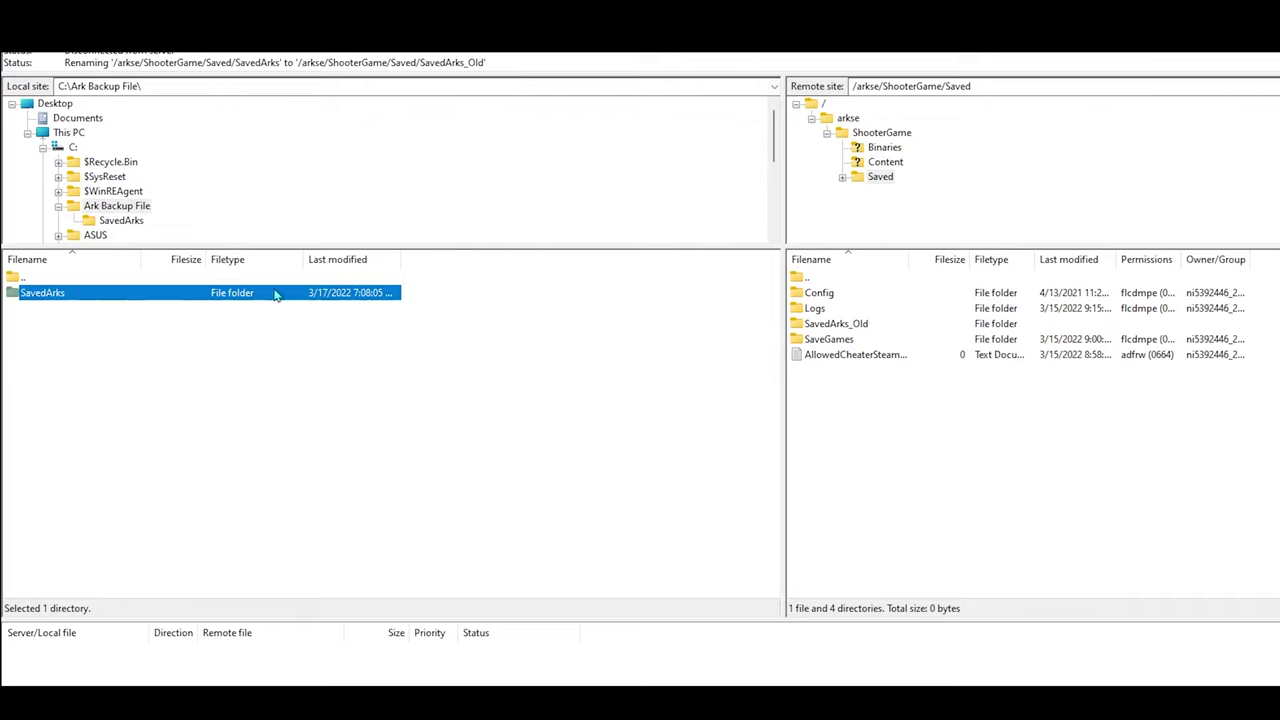
left_click_drag(74, 294, 920, 449)
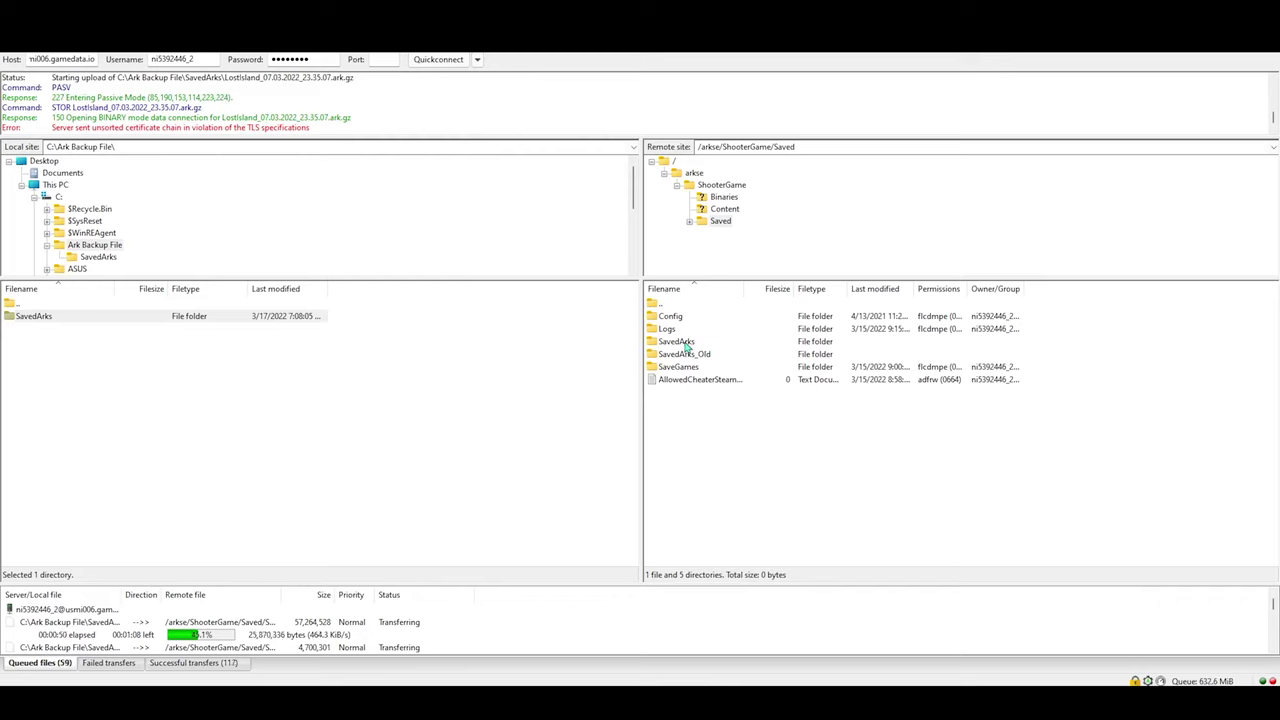
left_click(520, 400)
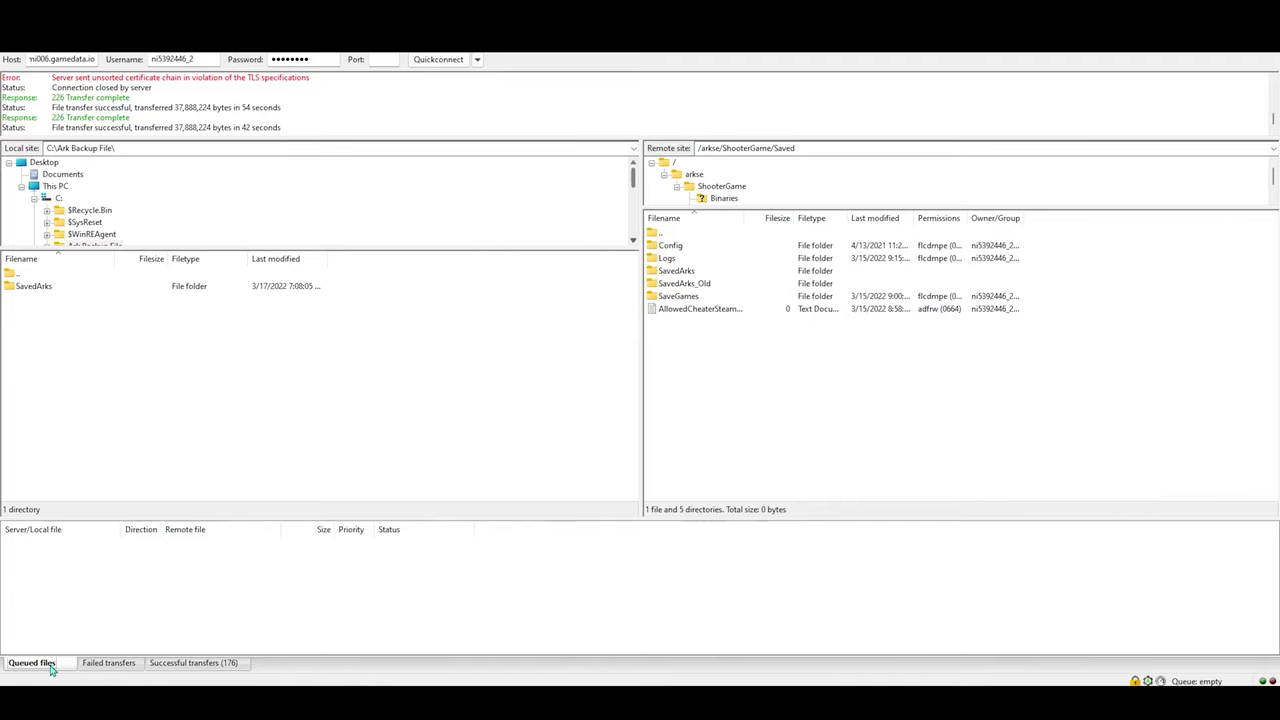
Disconnect from the FTP server.
left_click_drag(120, 520, 124, 558)
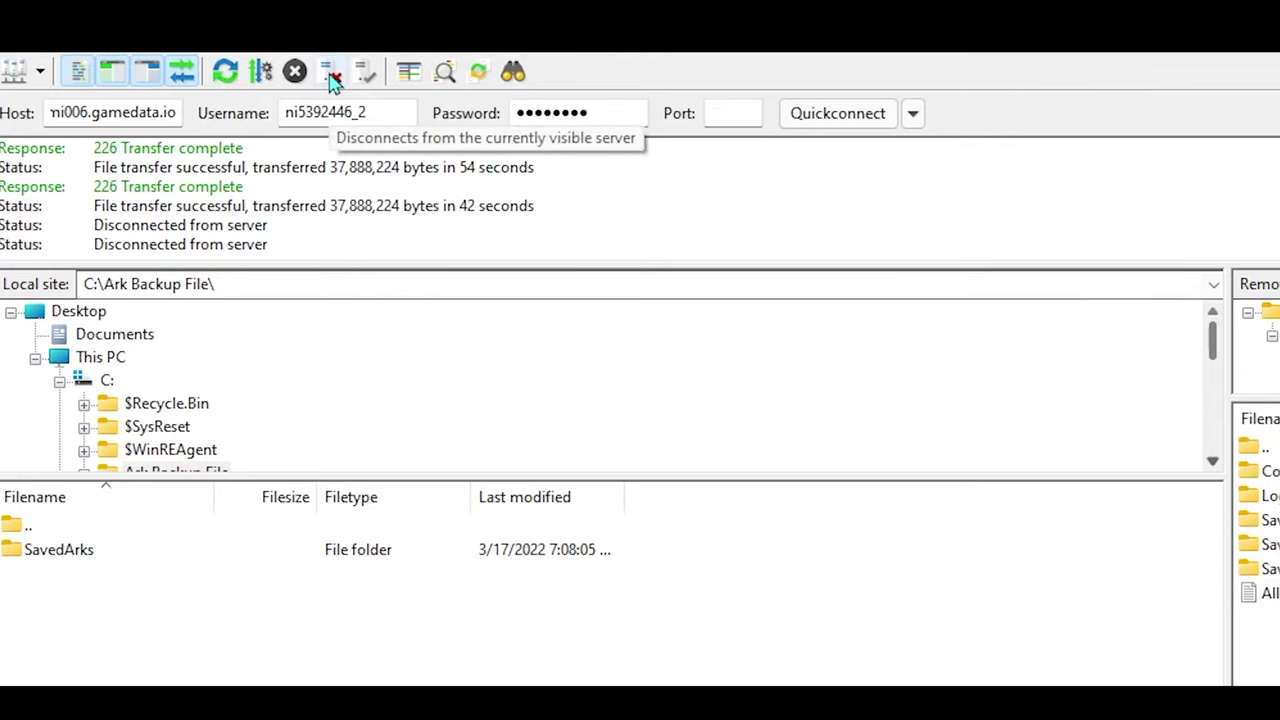
left_click(333, 78)
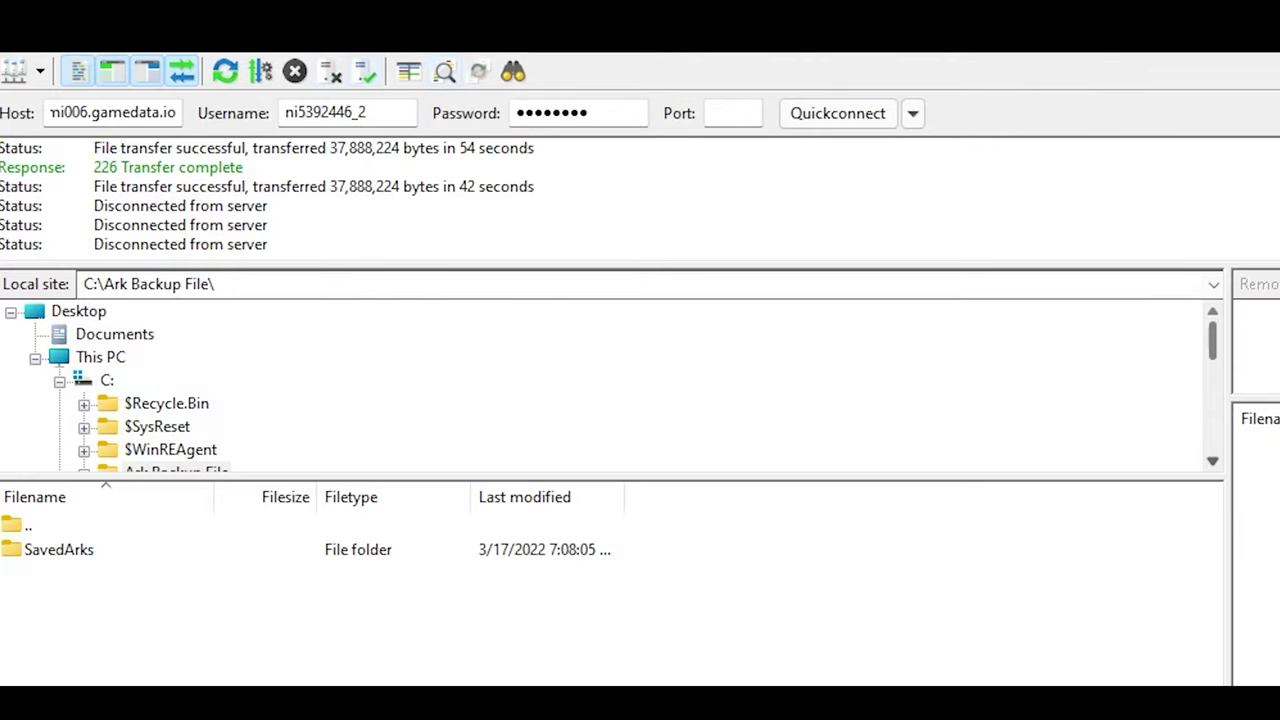